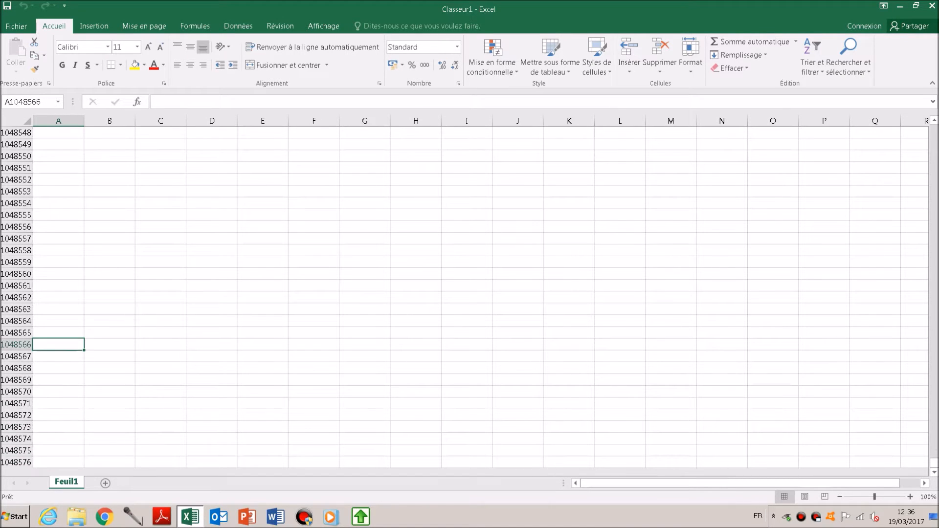
pyautogui.hotkey('ctrl', 'Up')
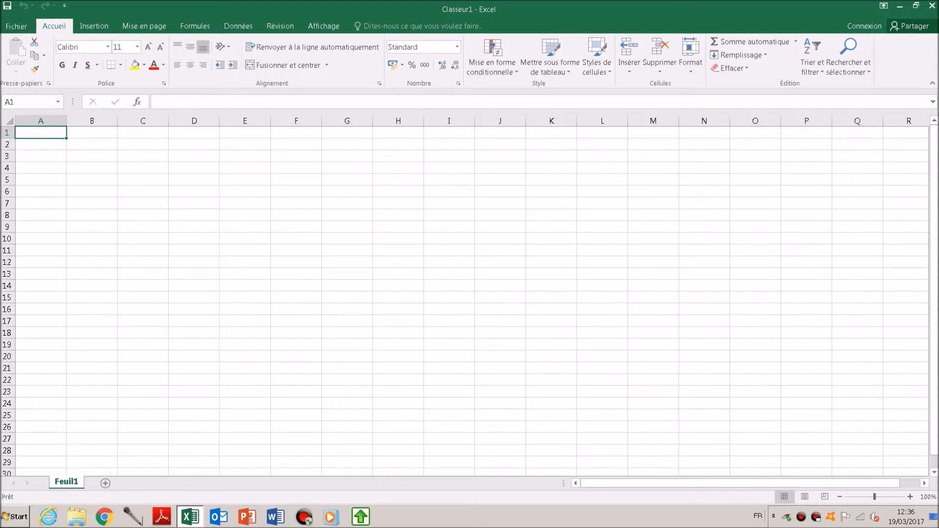
pyautogui.click(92, 133)
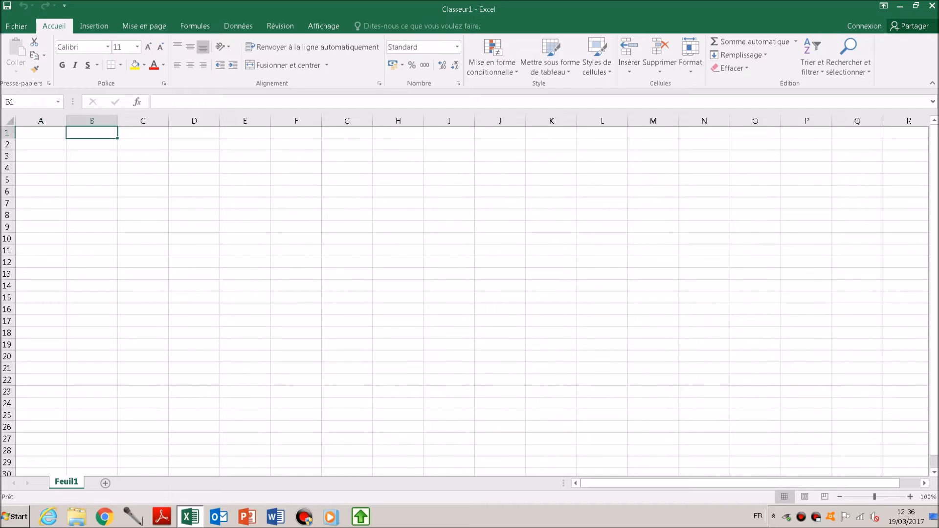
pyautogui.click(92, 144)
pyautogui.click(41, 145)
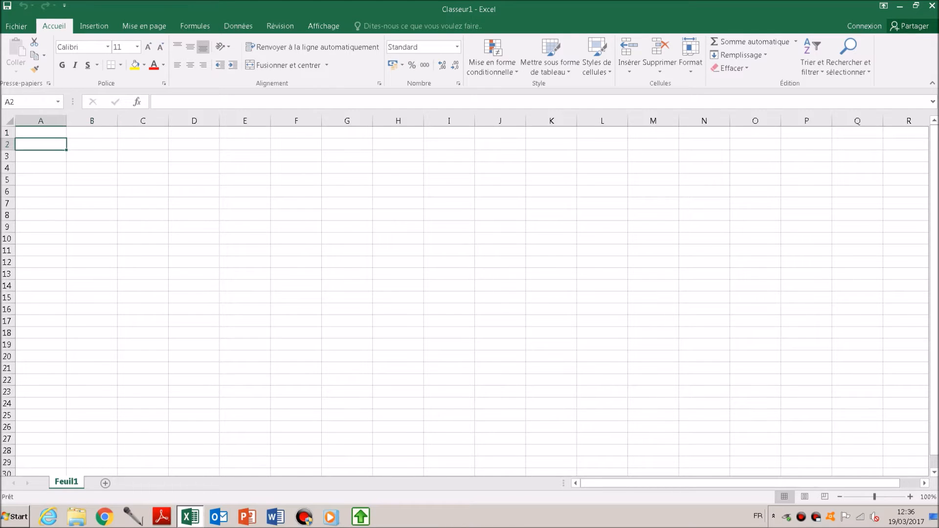
pyautogui.press('Down')
pyautogui.press('Down')
pyautogui.press('Right')
pyautogui.hotkey('ctrl', 'Home')
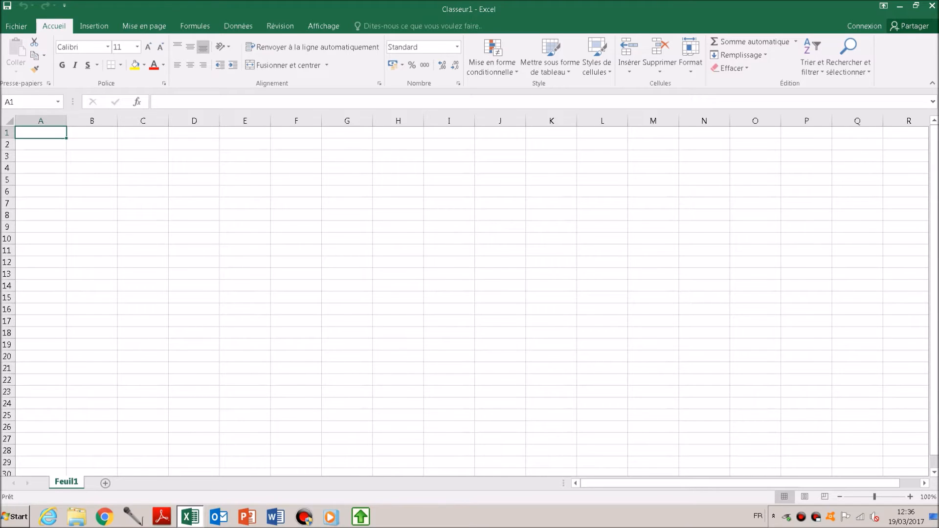
# Enter the title "Budget Mensuel" in cell C3 and fit column C to the text.
pyautogui.press('Down')
pyautogui.press('Down')
pyautogui.press('Right')
pyautogui.press('Right')
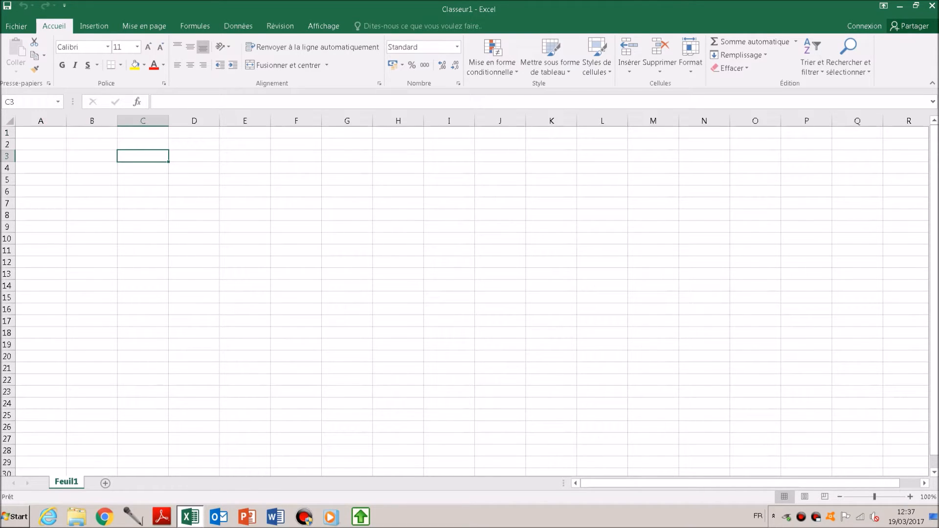
pyautogui.write('Bu')
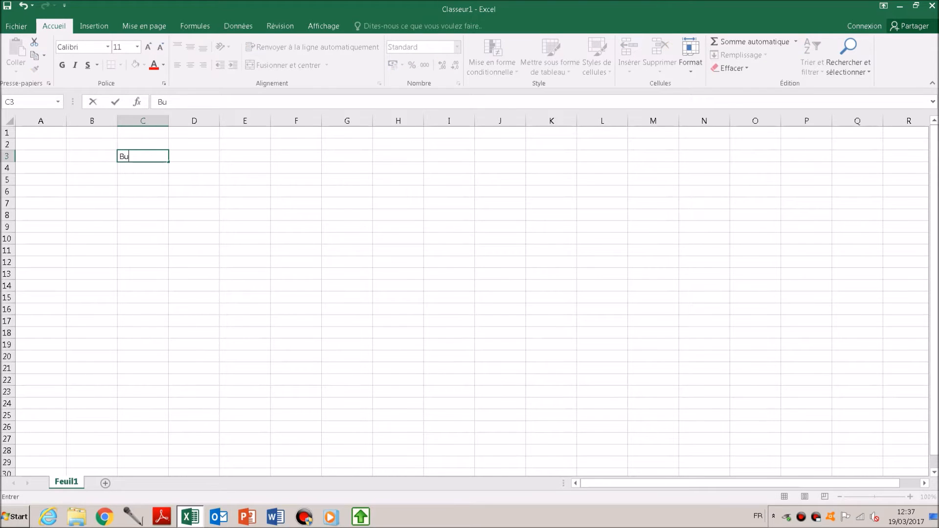
pyautogui.write('dget Mensuel')
pyautogui.press('Return')
pyautogui.press('Up')
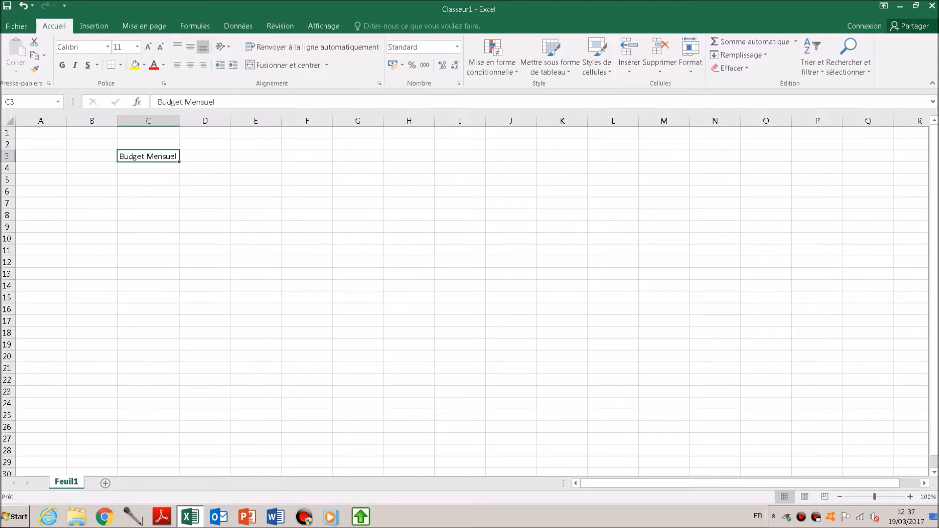
# Give the title cell C3 a thick outside border and a gold fill.
pyautogui.click(120, 65)
pyautogui.click(161, 199)
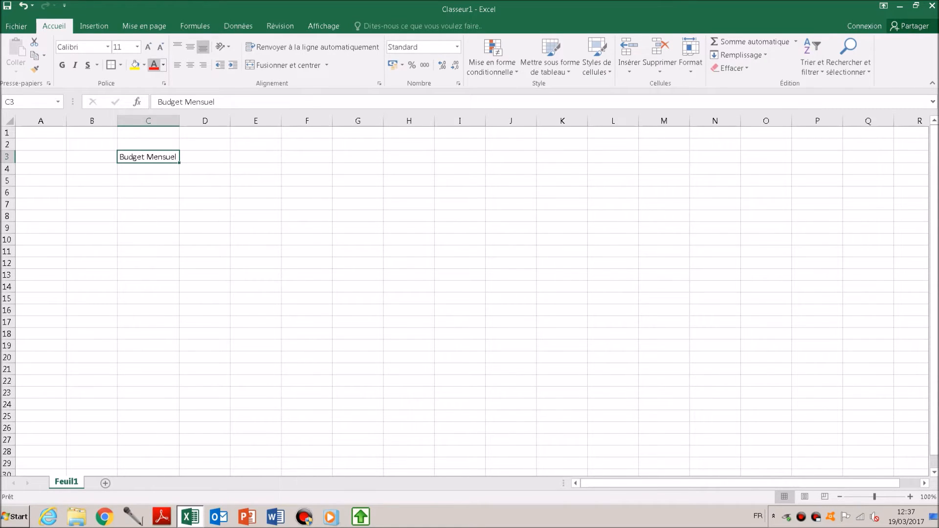
pyautogui.click(144, 65)
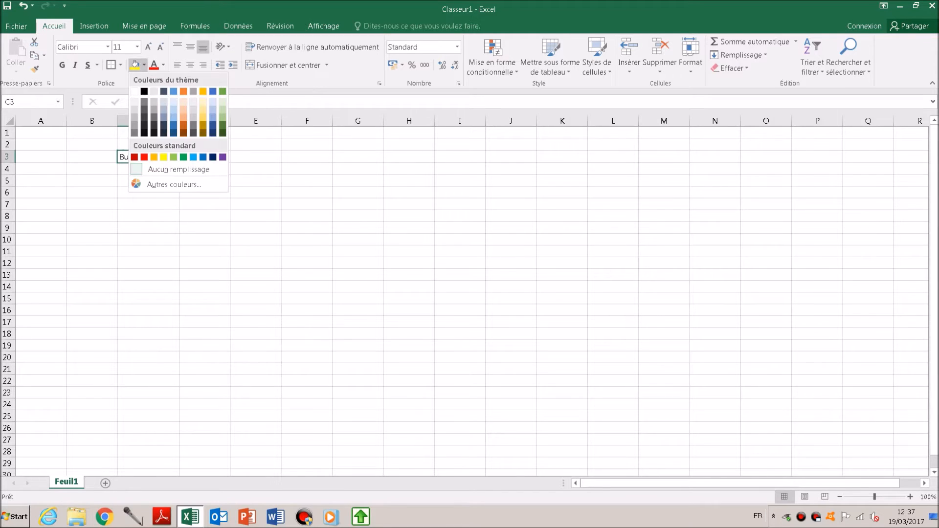
pyautogui.click(203, 91)
pyautogui.click(92, 181)
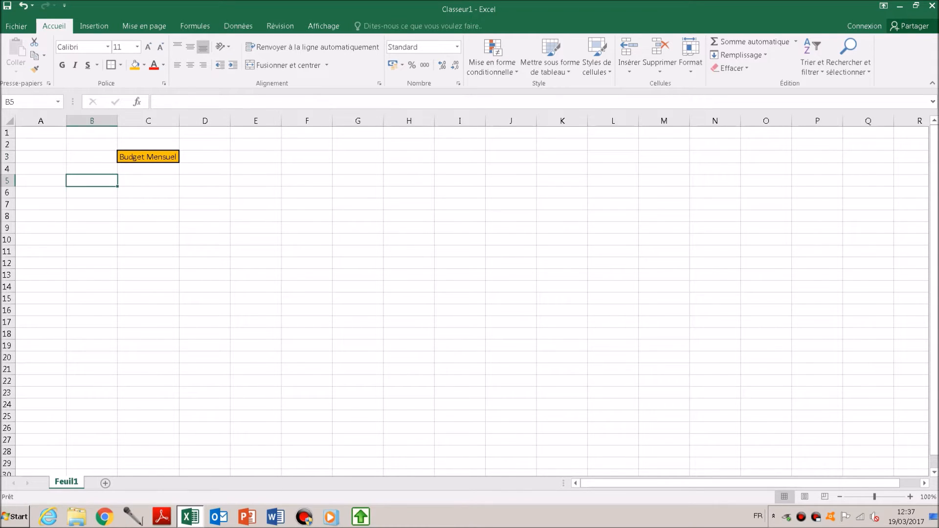
# Enter the headers Dénomination, Débit and Crédit in A6:C6 and fit column A to its text.
pyautogui.click(40, 192)
pyautogui.write('Dénomination')
pyautogui.press('Tab')
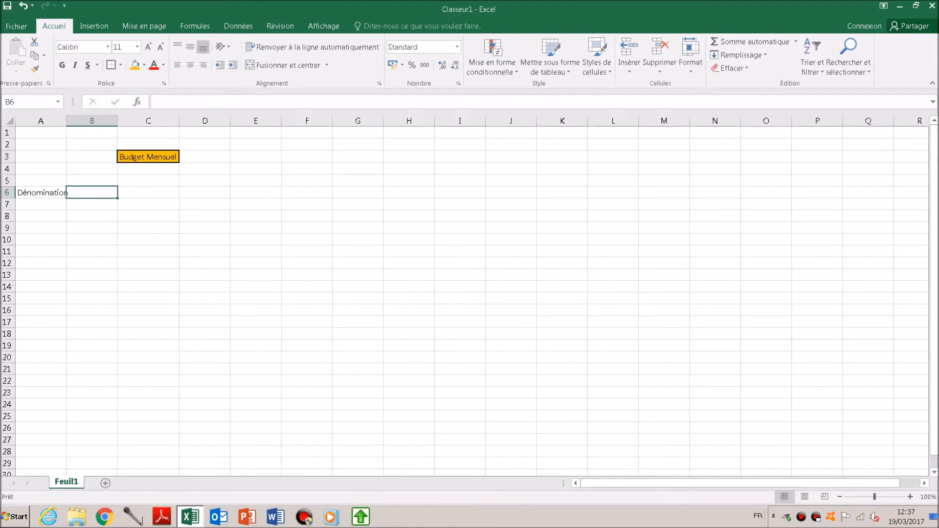
pyautogui.write('Débit')
pyautogui.press('Tab')
pyautogui.write('Crédit')
pyautogui.press('Return')
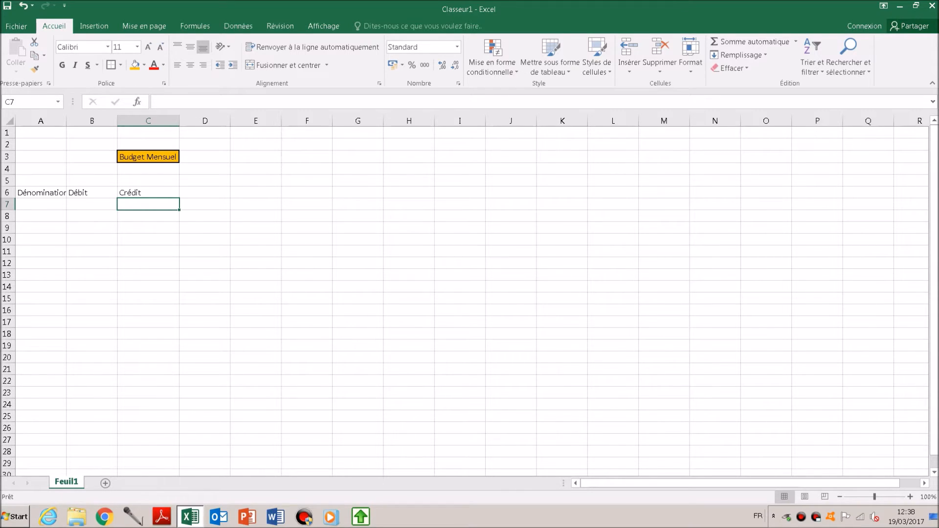
pyautogui.doubleClick(67, 121)
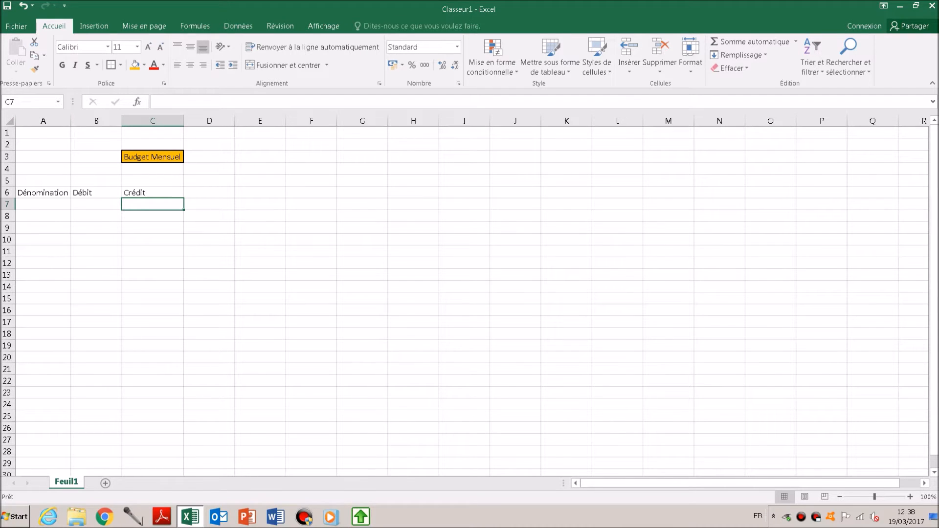
# Copy the formatting of the title cell C3 onto the header cells A6:C6.
pyautogui.click(43, 192)
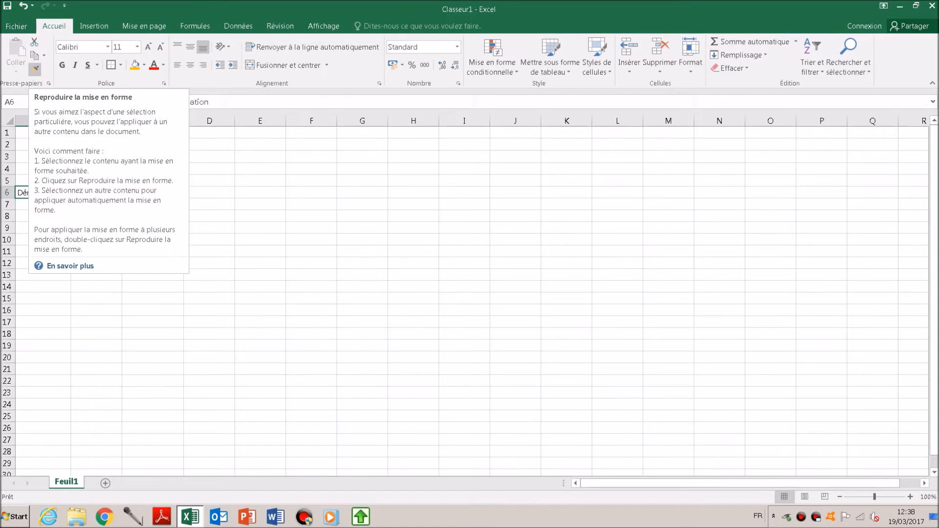
pyautogui.click(153, 157)
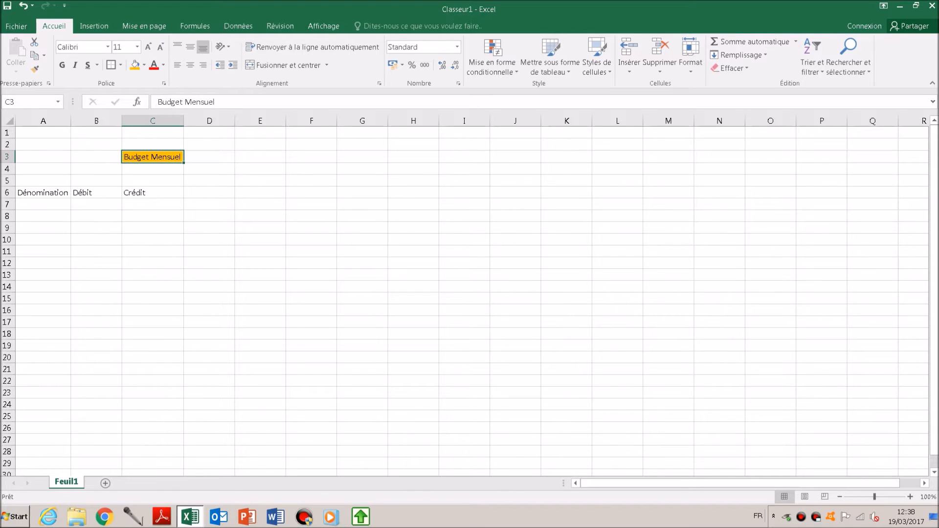
pyautogui.click(35, 69)
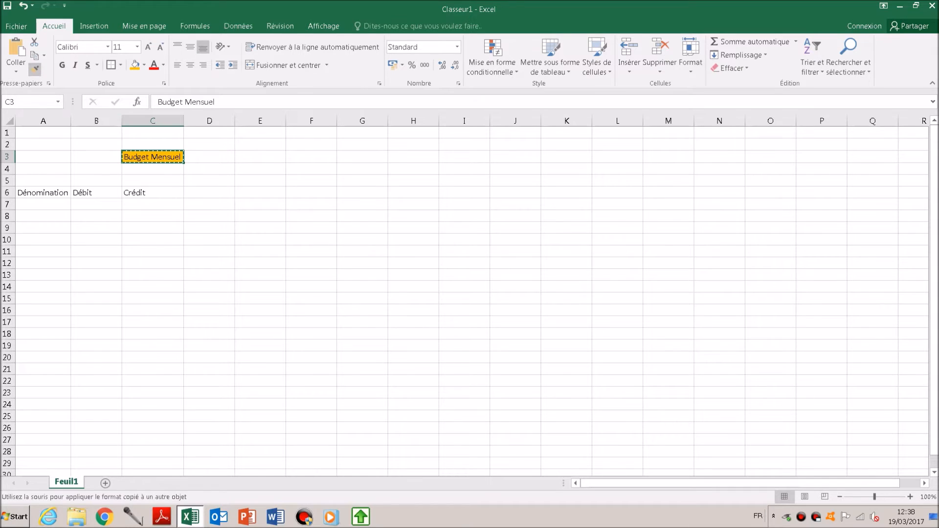
pyautogui.moveTo(29, 192); pyautogui.dragTo(176, 193)
# List in A7:A23 Téléphone, Entretient Voiture, Internet, Le cable, Smartphone, Assurance Voiture, Cadastre, Chauffage, Gaz, Electricité, Carburant, Autres Dépenses, Alimentation, Remb Voiture, Loyer, Salaire, Autres Revenus.
pyautogui.press('Down')
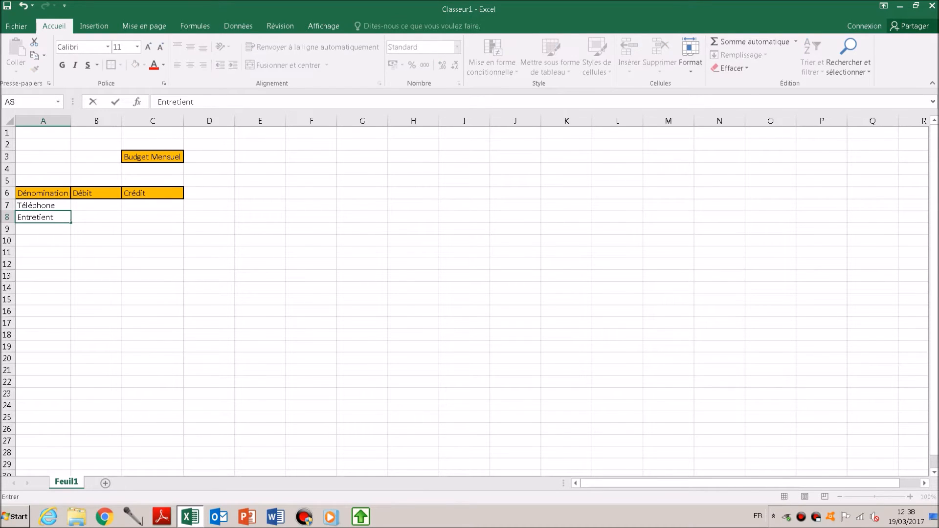
pyautogui.write('Voiture')
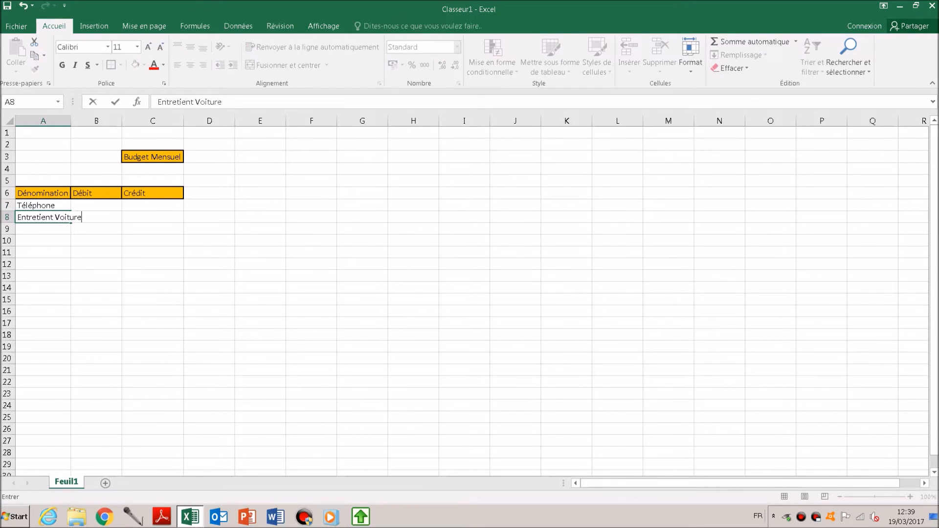
pyautogui.press('Return')
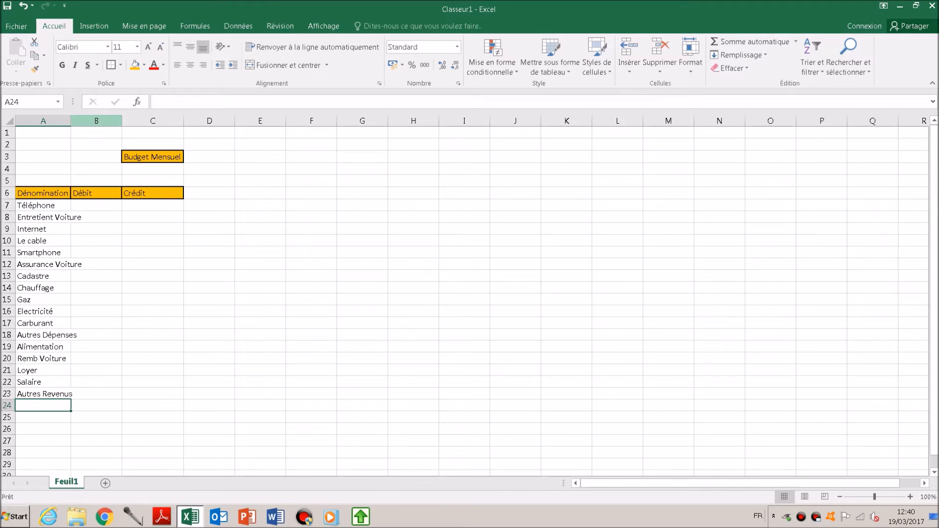
# Fit column A to the item names and apply all borders to A7:C23.
pyautogui.doubleClick(71, 121)
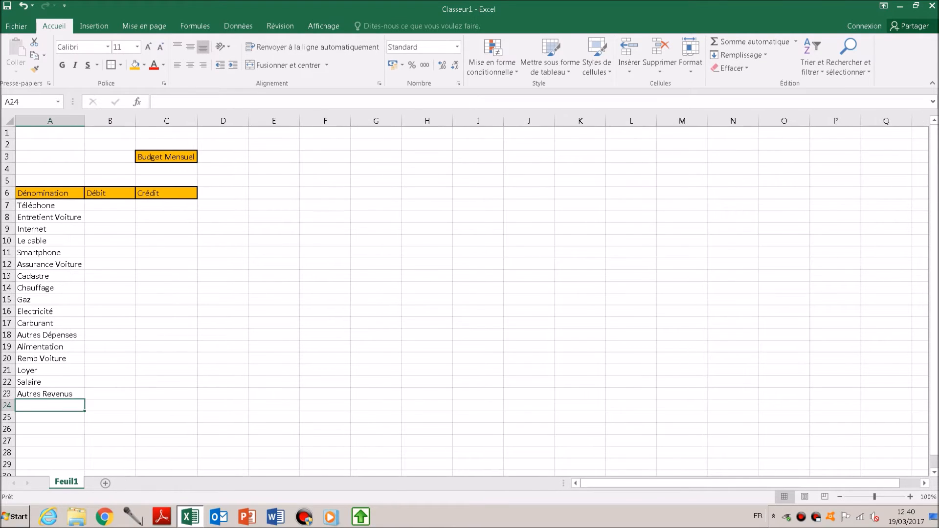
pyautogui.click(110, 205)
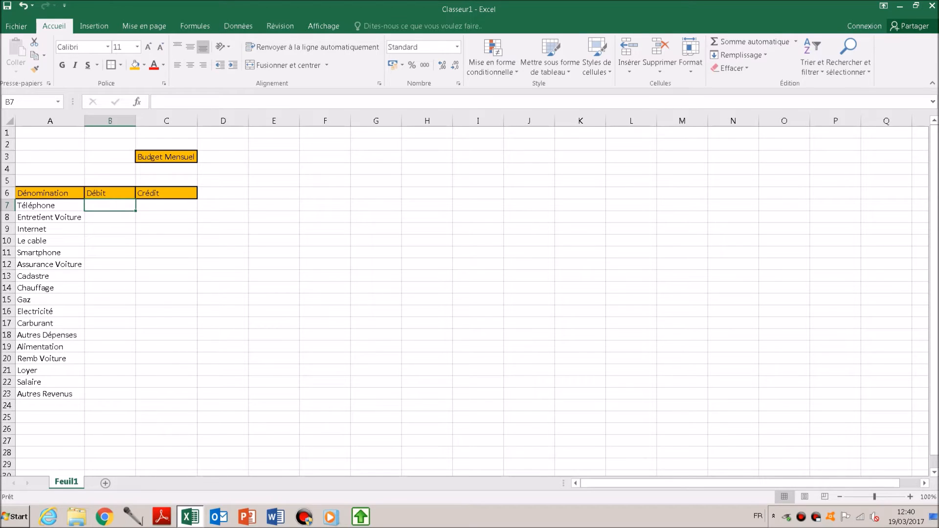
pyautogui.click(50, 206)
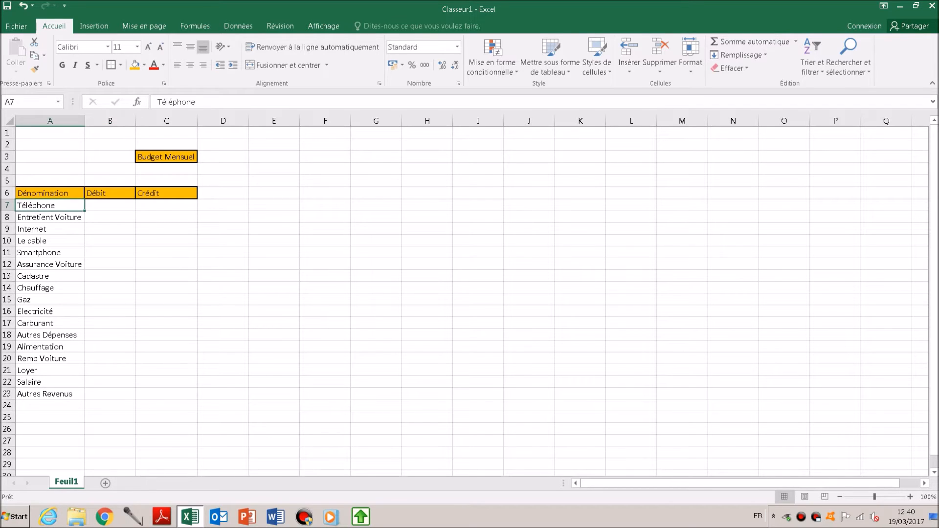
pyautogui.moveTo(50, 205); pyautogui.dragTo(191, 394)
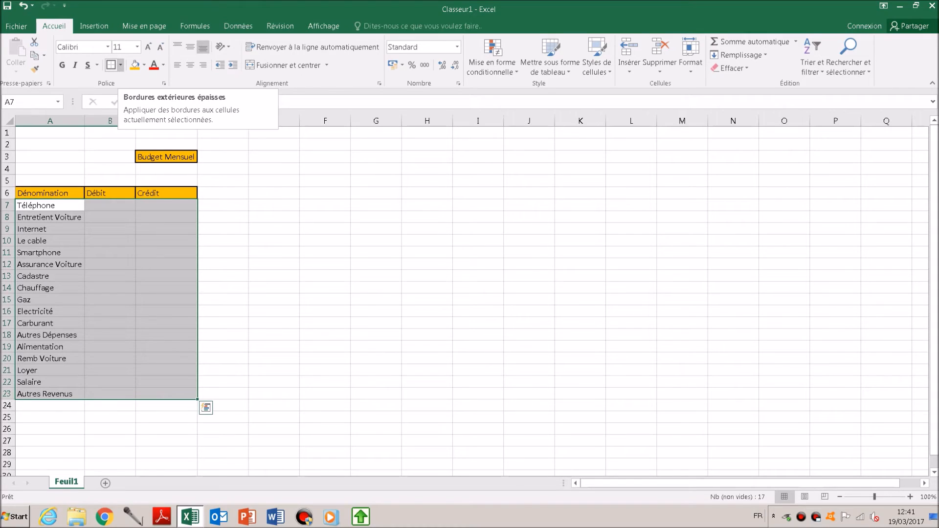
pyautogui.click(121, 65)
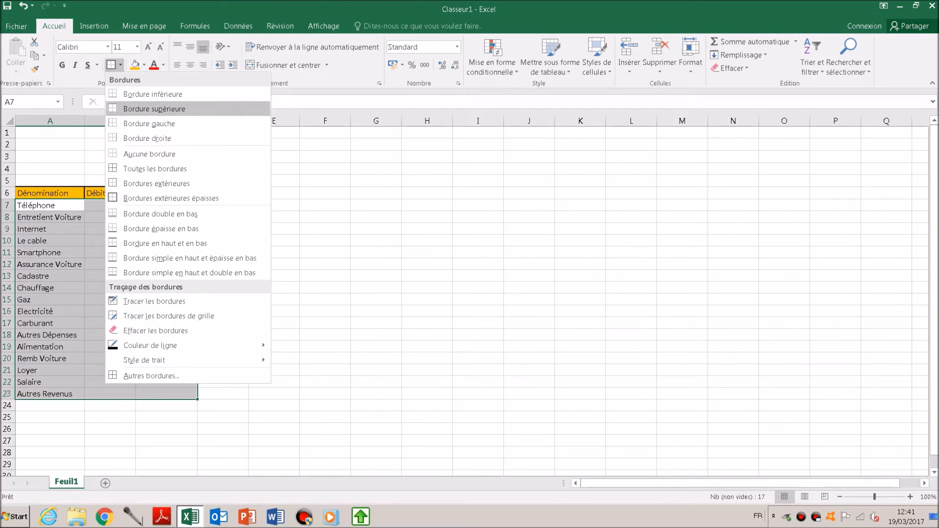
pyautogui.click(154, 168)
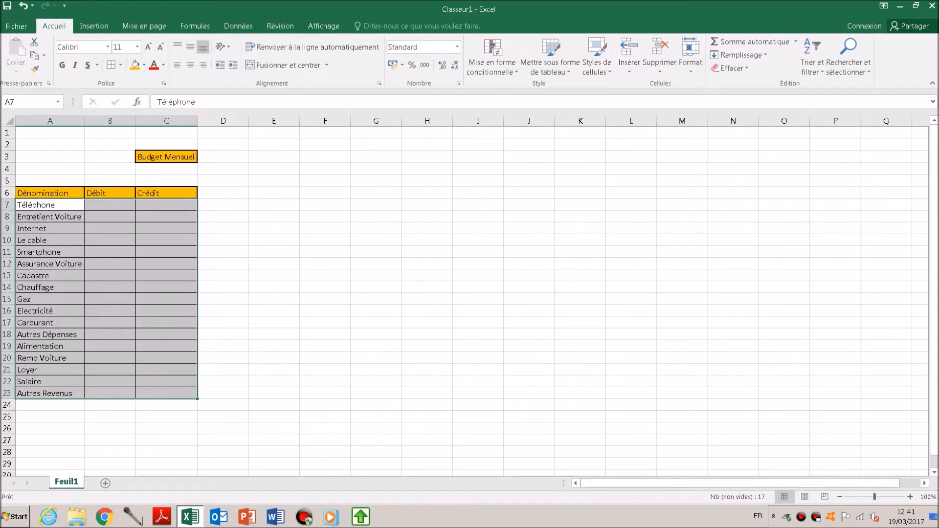
pyautogui.click(274, 228)
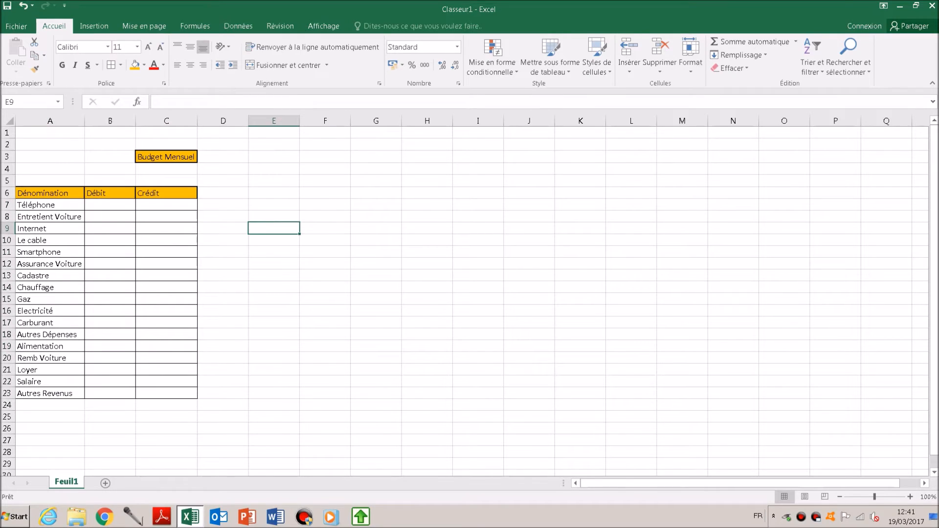
# Move the whole table A6:C23 so it starts at B6, and fit column B to the item names.
pyautogui.click(50, 193)
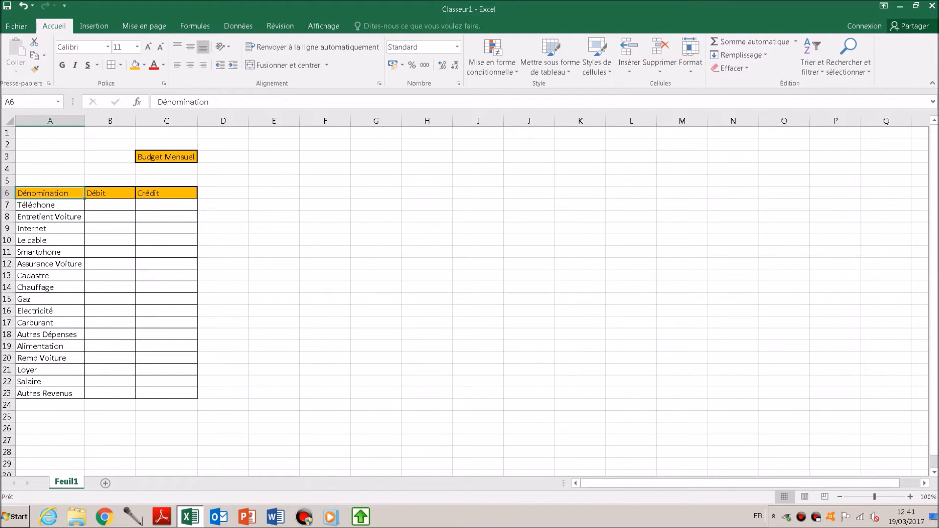
pyautogui.hotkey('shift', 'Right')
pyautogui.hotkey('shift', 'Right')
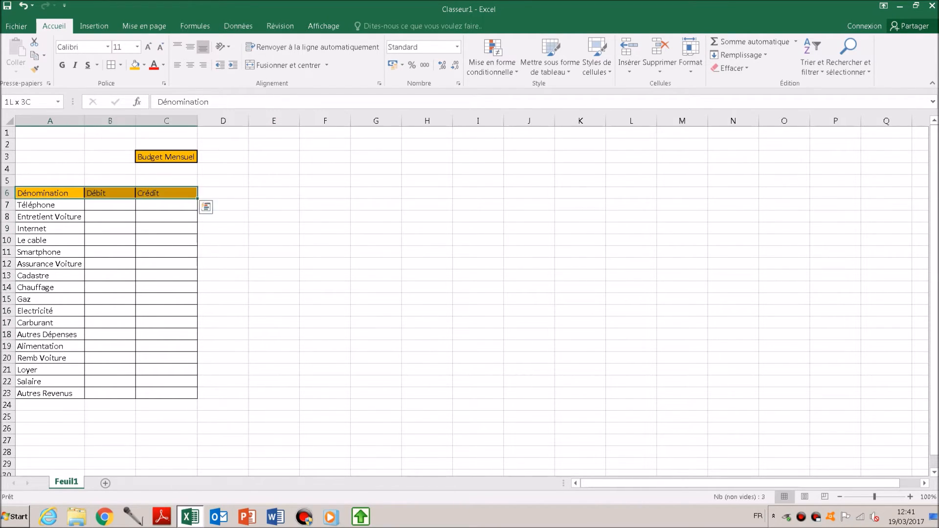
pyautogui.hotkey('shift', 'Down')
pyautogui.hotkey('ctrl', 'shift', 'Down')
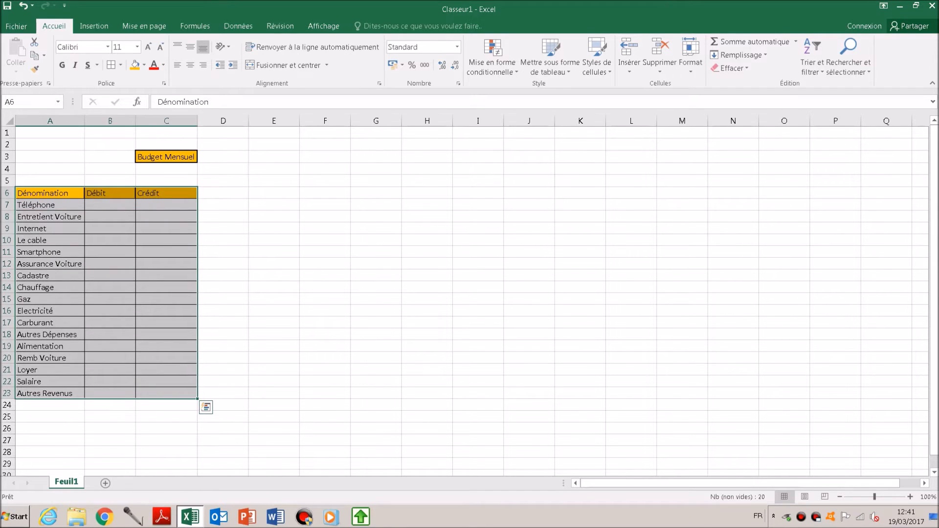
pyautogui.hotkey('ctrl', 'c')
pyautogui.press('Right')
pyautogui.hotkey('ctrl', 'v')
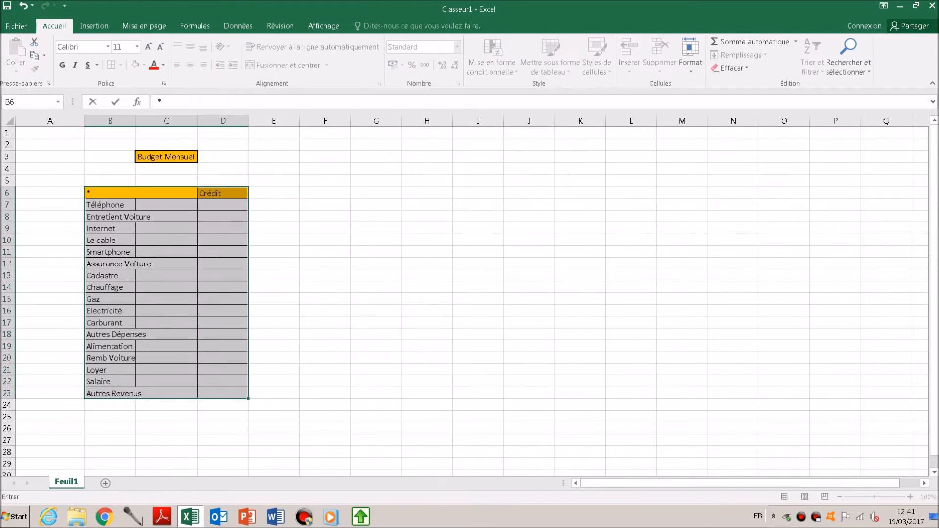
pyautogui.click(292, 394)
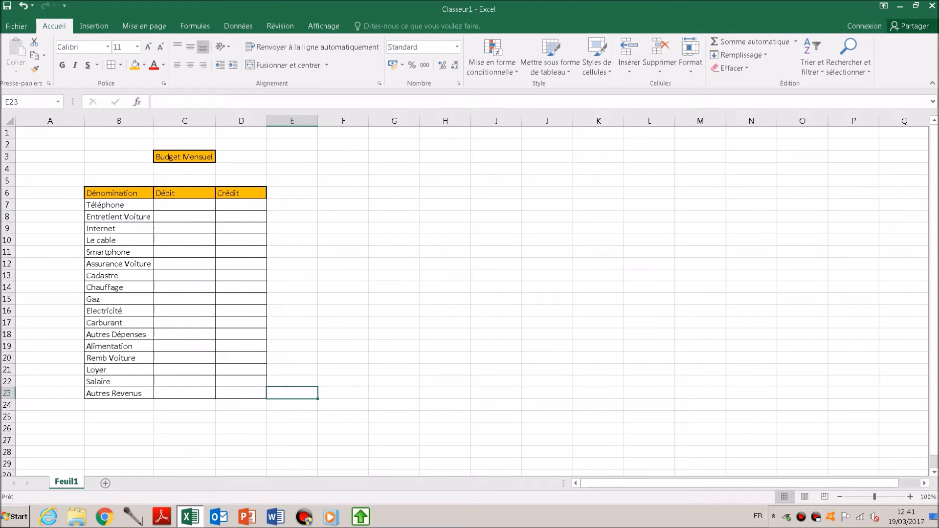
# Enter debits 15, 20, 20, 20, 20, 25, 50, 50, 50, 80, 120, 150, 200, 300, 800 in C7:C21 and credits 2500, 500 in D22:D23.
pyautogui.click(184, 205)
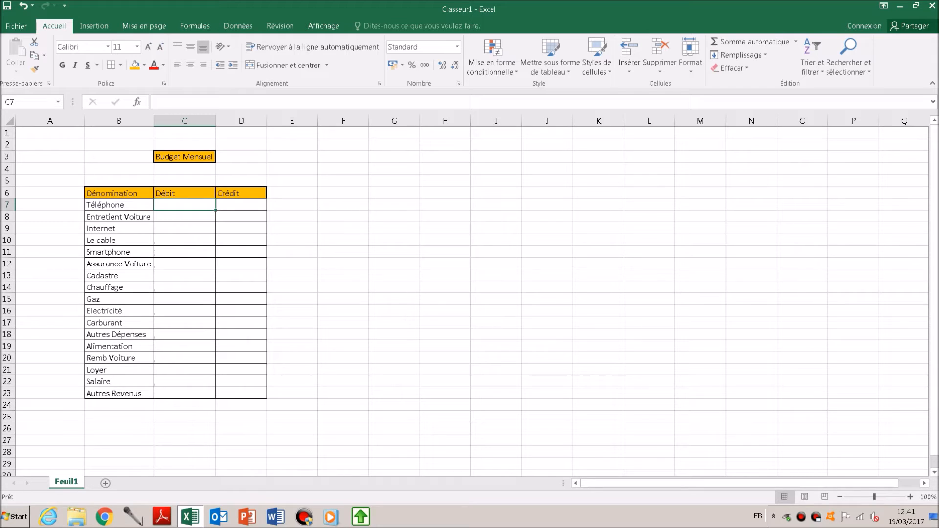
pyautogui.write('15')
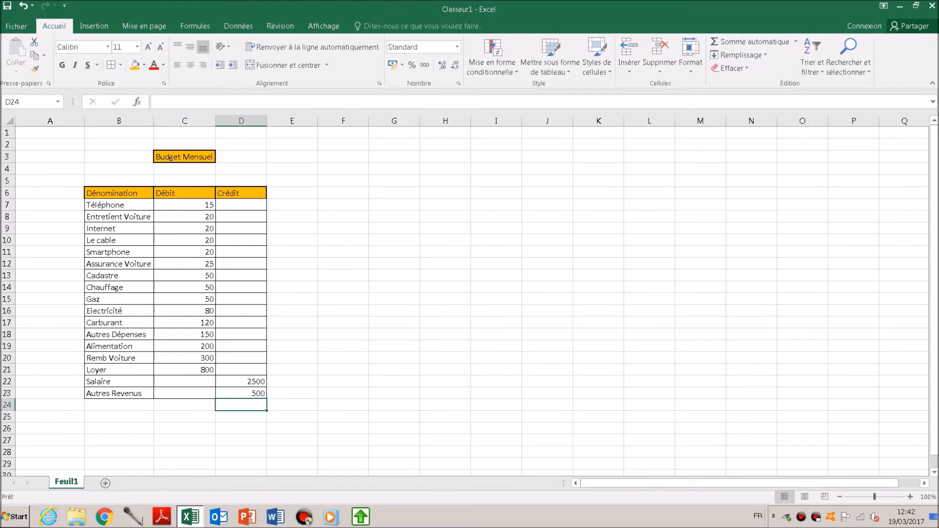
pyautogui.press('Left')
pyautogui.press('Left')
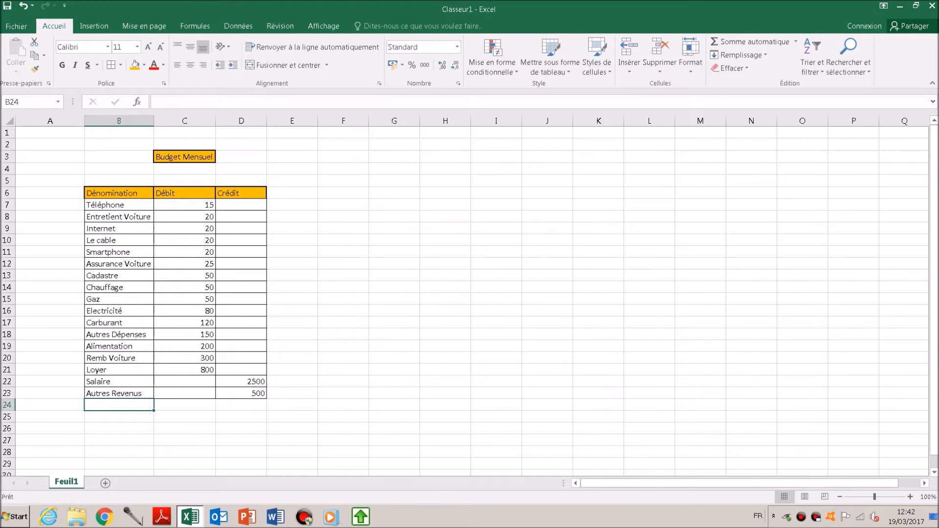
pyautogui.press('Right')
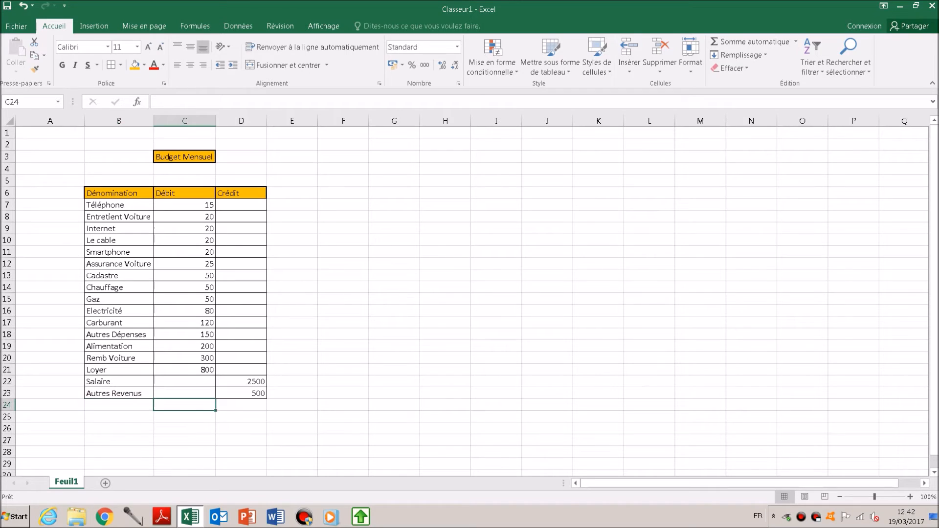
# Label the row below Autres Revenus as Total in B24.
pyautogui.press('Left')
pyautogui.press('Right')
pyautogui.press('Left')
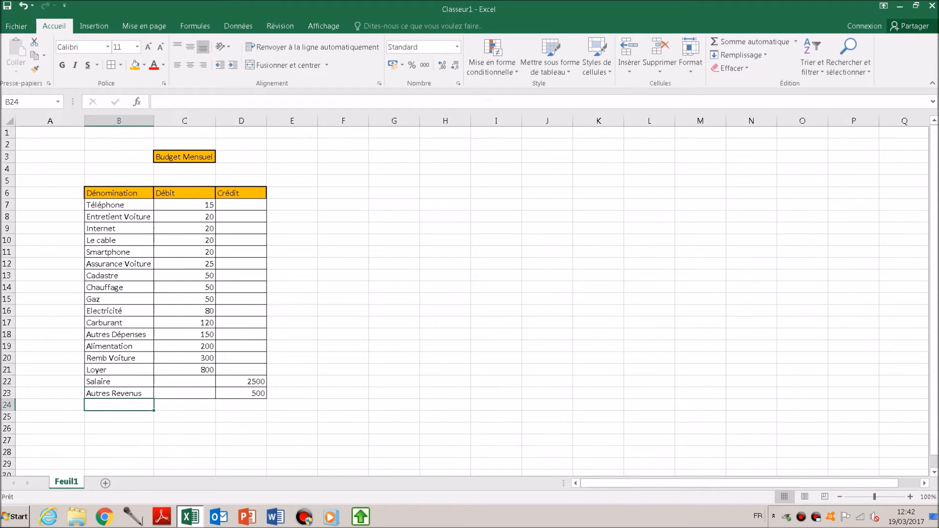
pyautogui.write('Total')
pyautogui.press('Tab')
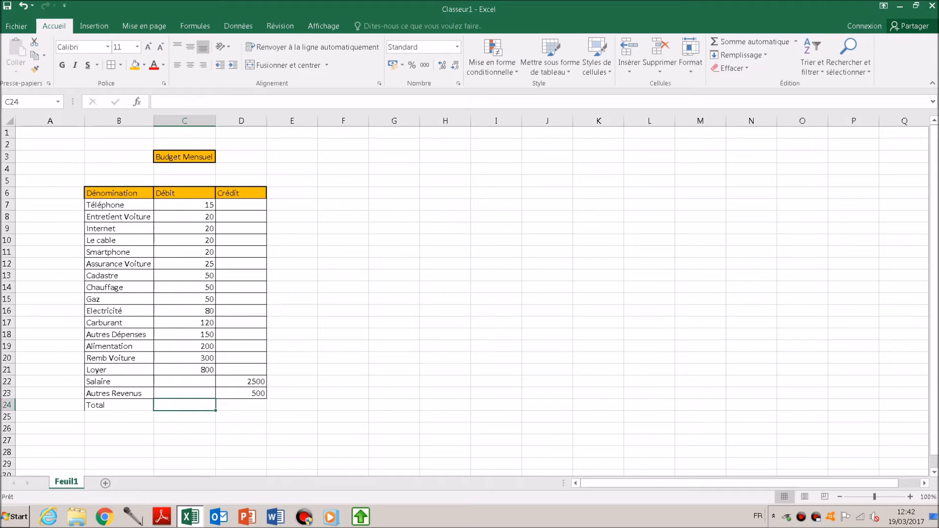
# Enter the formula =somme(c7:c21) in C24 to total the debits.
pyautogui.doubleClick(185, 405)
pyautogui.write('=')
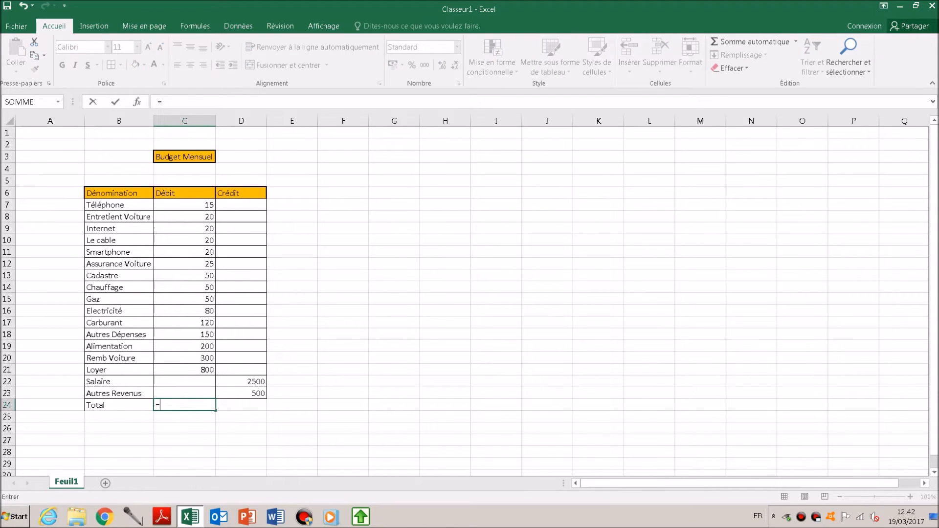
pyautogui.write('somme')
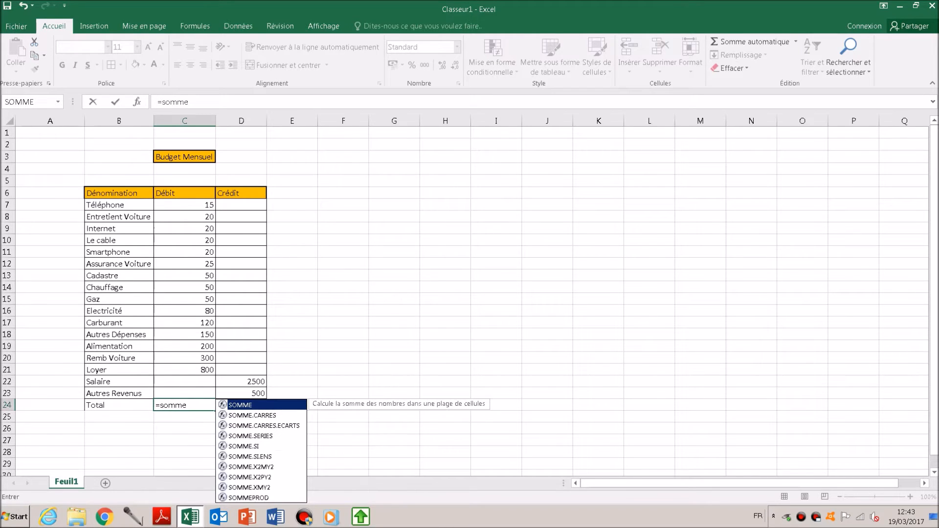
pyautogui.write('(')
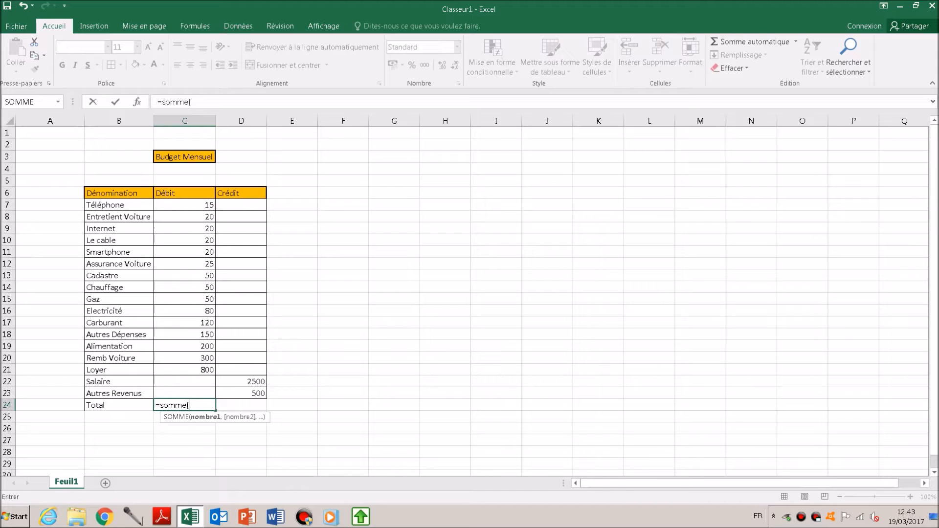
pyautogui.write('c7:')
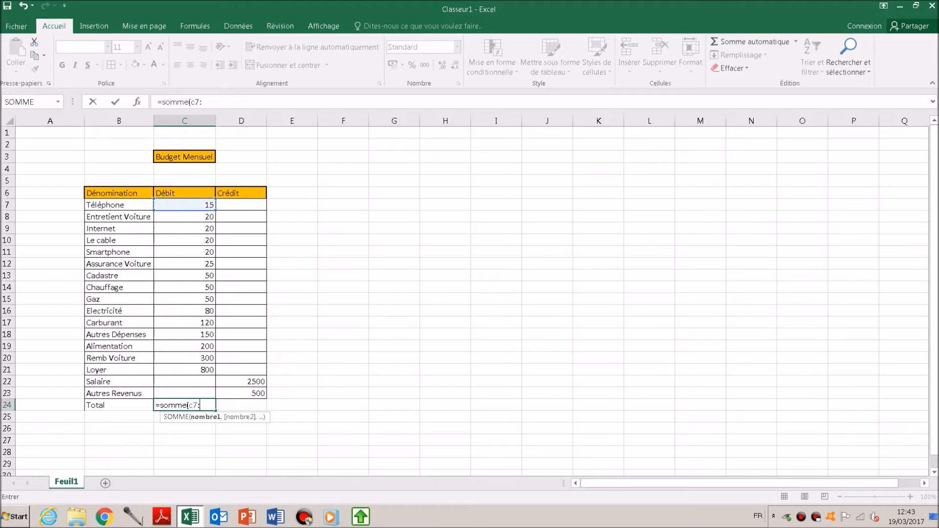
pyautogui.write('c')
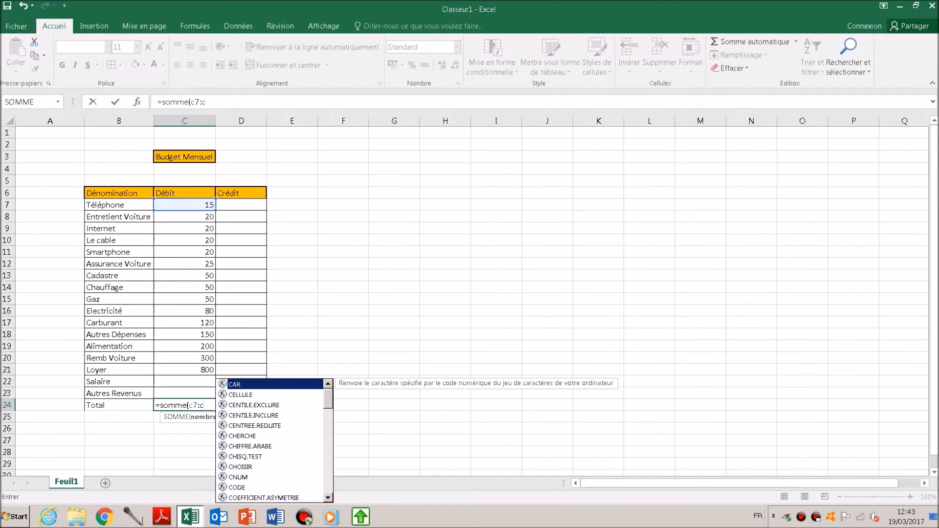
pyautogui.write('21')
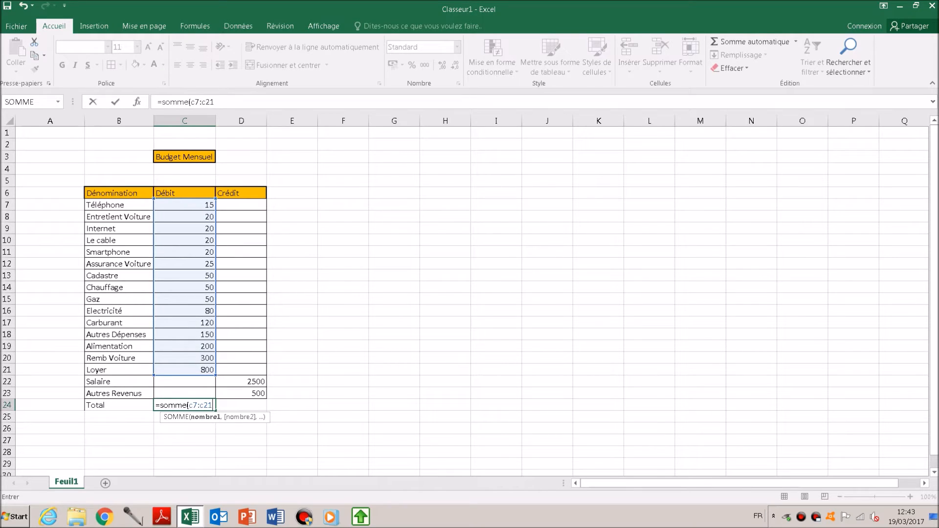
pyautogui.write(')')
pyautogui.press('Return')
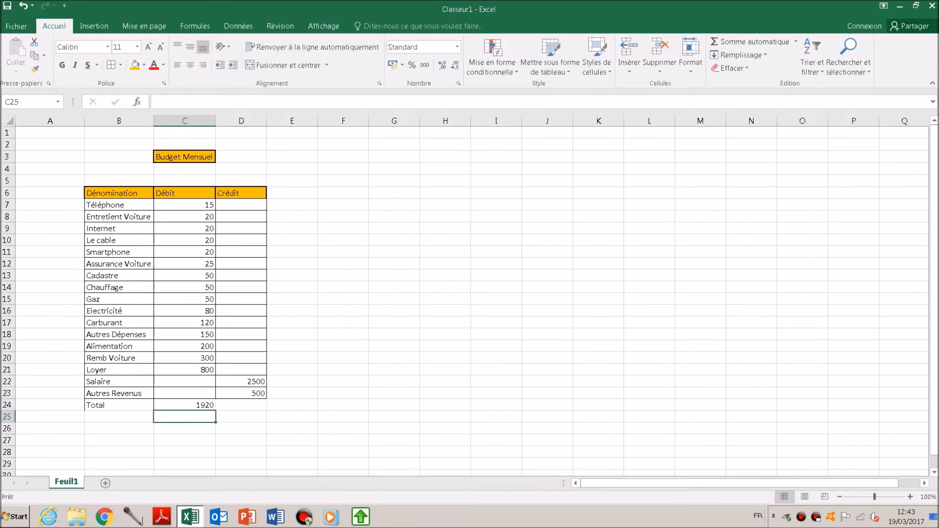
# Go through the debit amounts in column C that the total formula covers.
pyautogui.press('Up')
pyautogui.press('Up')
pyautogui.press('Up')
pyautogui.press('Up')
pyautogui.press('Up')
pyautogui.press('Up')
pyautogui.press('Up')
pyautogui.press('Up')
pyautogui.press('Up')
pyautogui.press('Up')
pyautogui.press('Up')
pyautogui.press('Up')
pyautogui.press('Up')
pyautogui.press('Up')
pyautogui.press('Up')
pyautogui.press('Up')
pyautogui.press('Up')
pyautogui.press('Up')
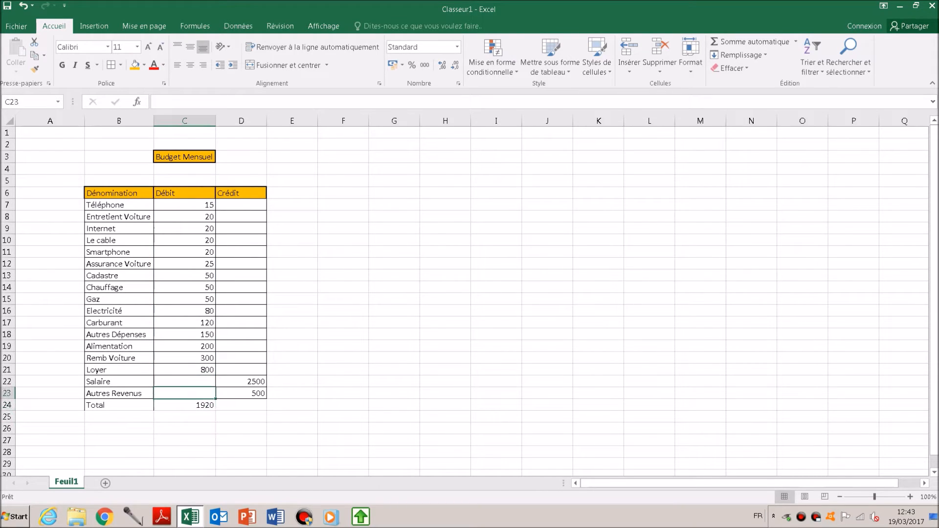
pyautogui.press('Down')
pyautogui.press('Down')
pyautogui.press('Down')
pyautogui.press('Down')
pyautogui.press('Down')
pyautogui.press('Down')
pyautogui.press('Down')
pyautogui.press('Down')
pyautogui.press('Down')
pyautogui.press('Down')
pyautogui.press('Down')
pyautogui.press('Down')
pyautogui.press('Down')
pyautogui.press('Down')
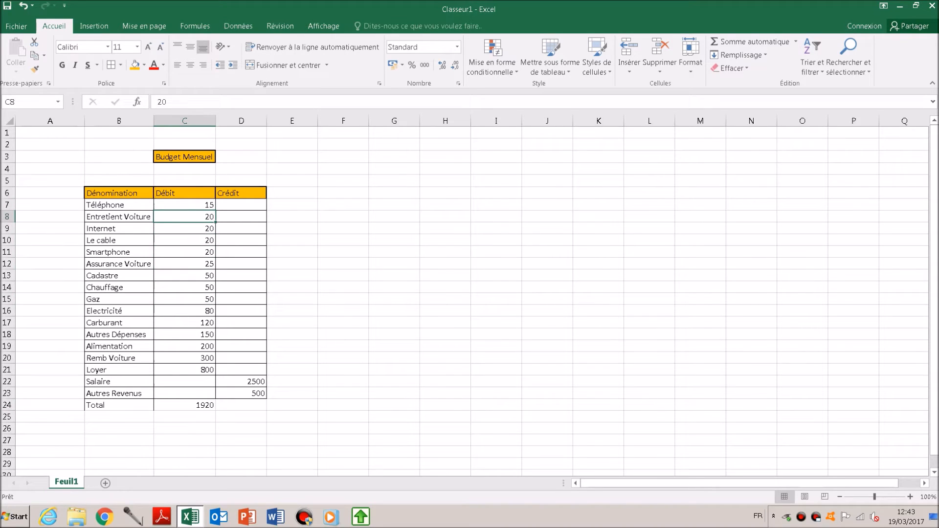
# Set the Téléphone debit in C7 to 50.
pyautogui.press('Up')
pyautogui.press('Up')
pyautogui.press('Up')
pyautogui.press('Up')
pyautogui.press('Up')
pyautogui.press('Up')
pyautogui.press('Up')
pyautogui.press('Up')
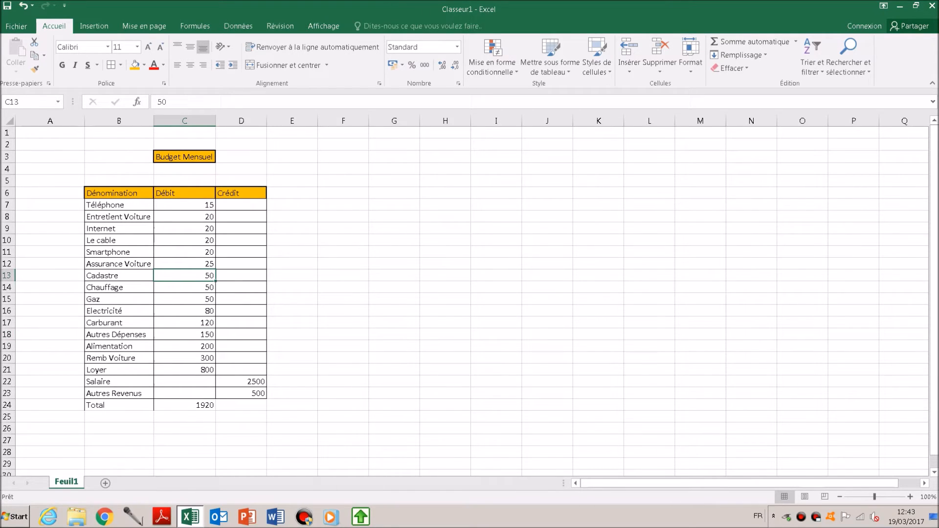
pyautogui.press('Up')
pyautogui.press('Up')
pyautogui.press('Up')
pyautogui.press('Up')
pyautogui.press('Up')
pyautogui.press('Up')
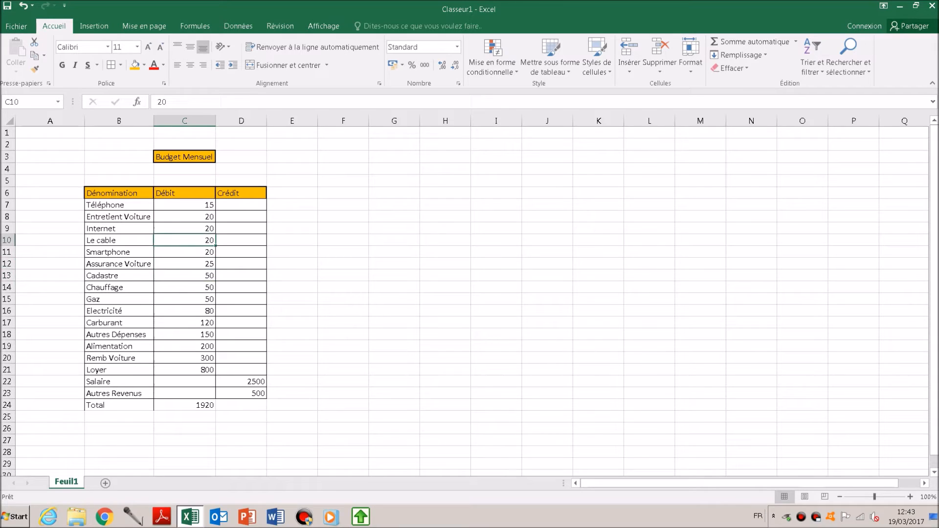
pyautogui.write('50')
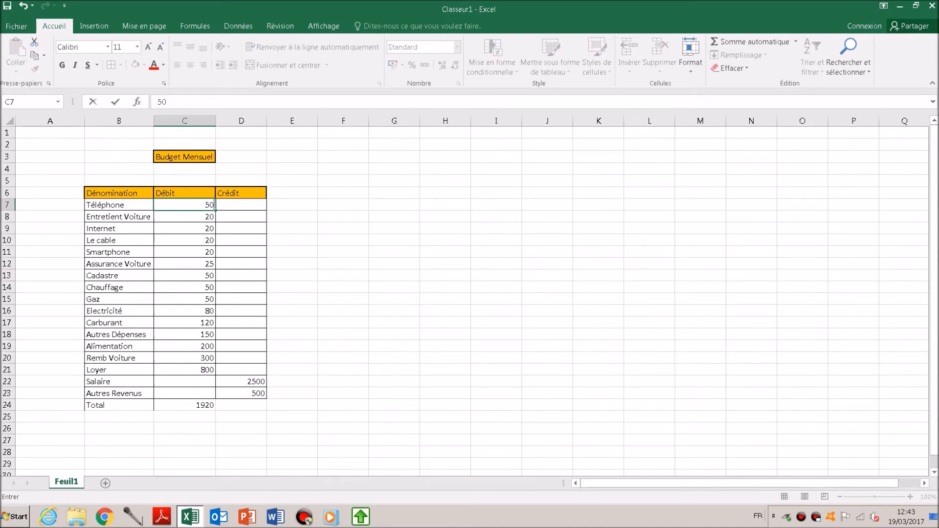
pyautogui.press('Return')
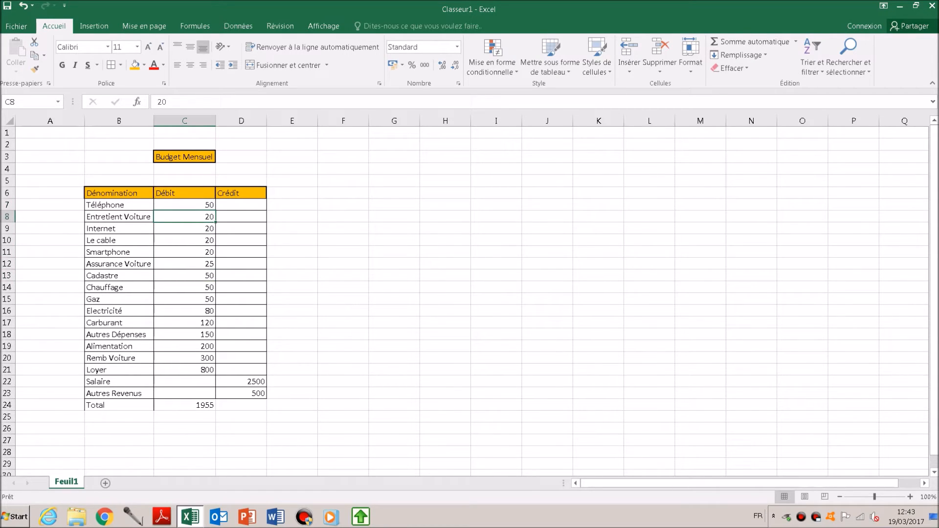
# Enter the formula =somme(d22:d23) in D24 to total the credits.
pyautogui.click(241, 405)
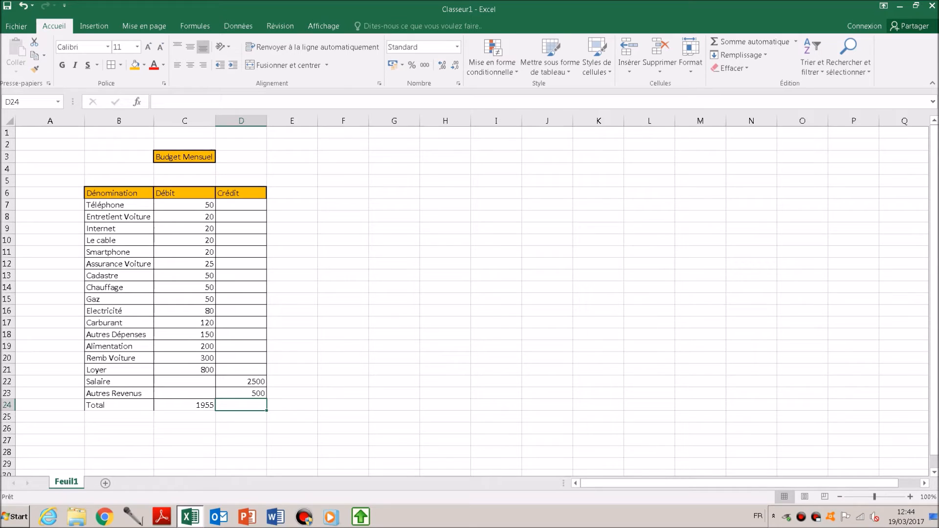
pyautogui.write('=somm')
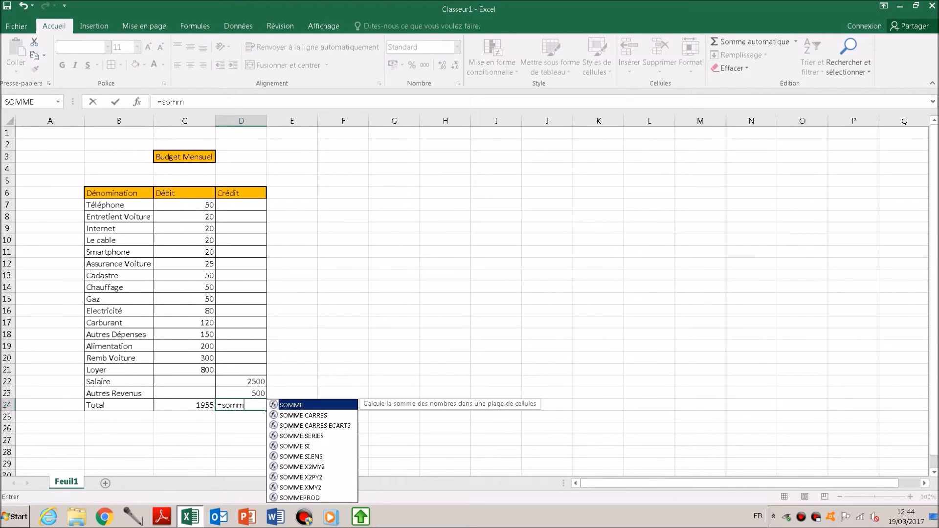
pyautogui.write('e(d22')
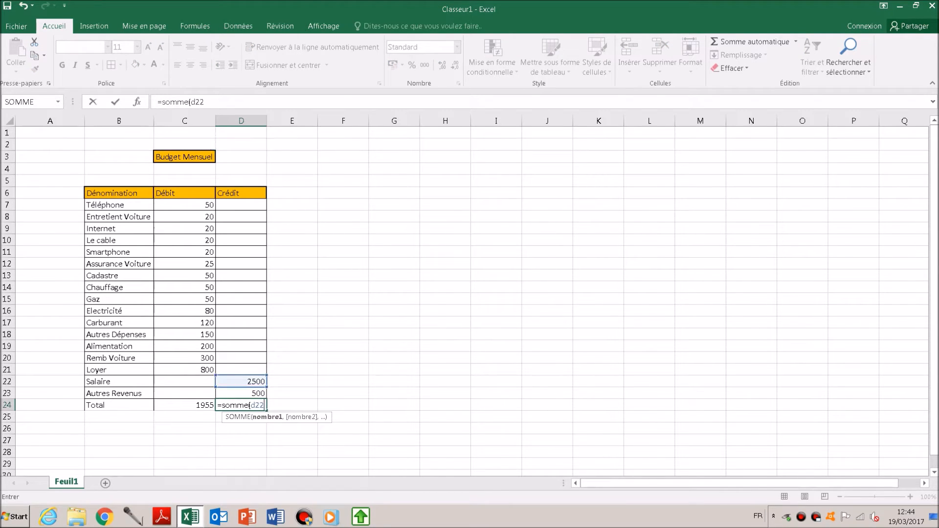
pyautogui.write(':d')
pyautogui.write('23')
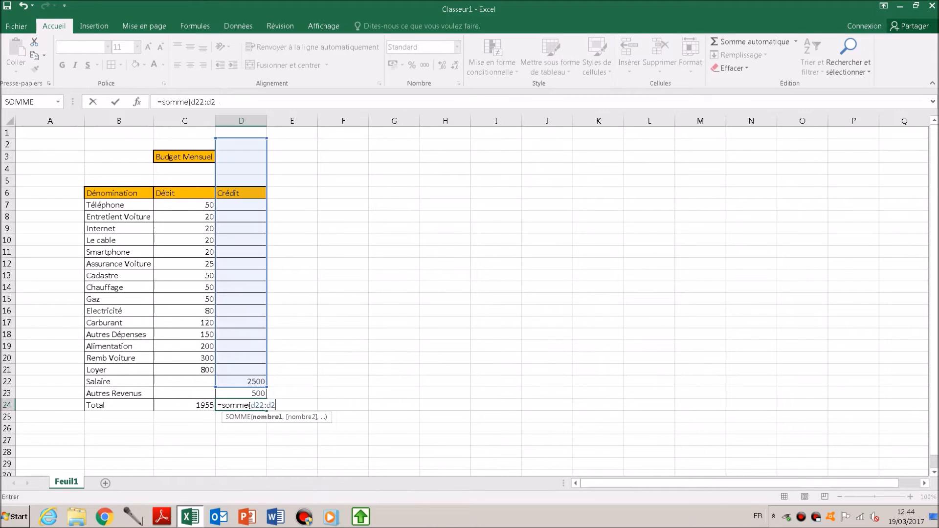
pyautogui.press('Return')
pyautogui.press('Up')
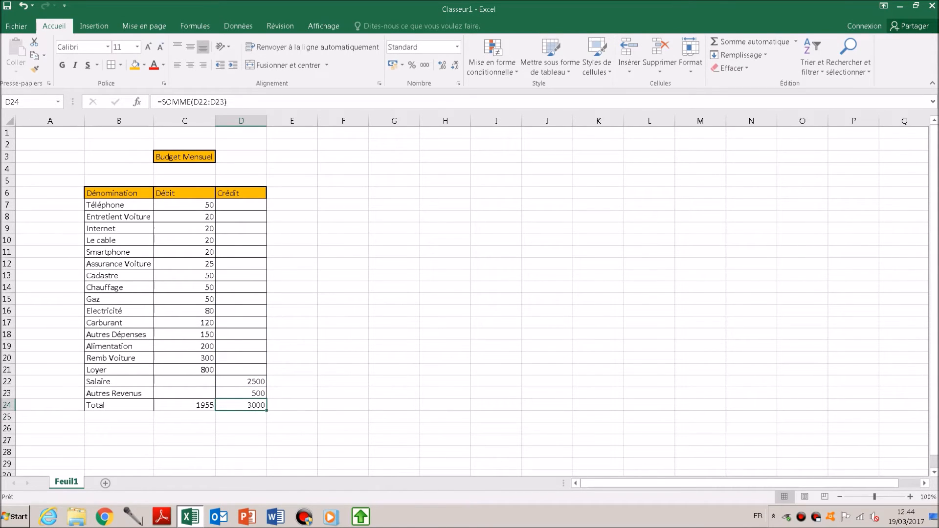
# Fill E24 with orange and enter the formula =d24-c24 there to compute the remaining balance.
pyautogui.press('Right')
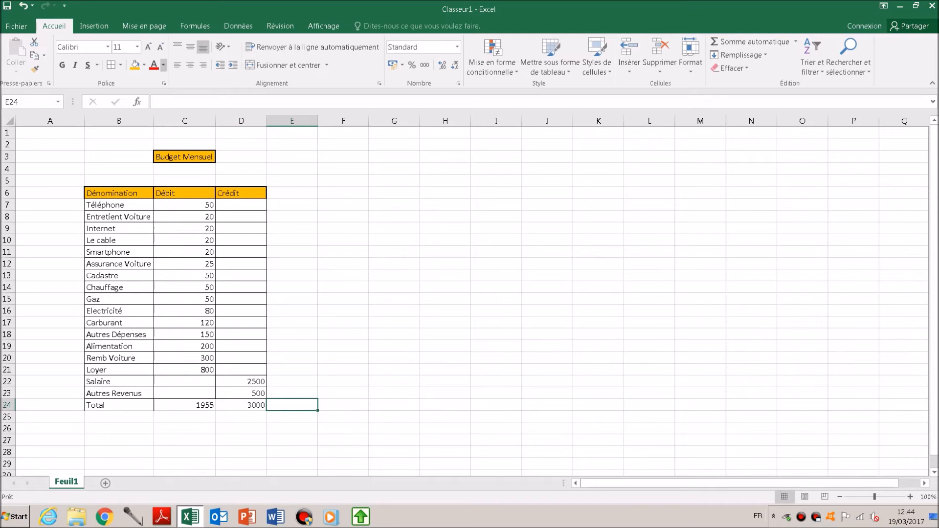
pyautogui.click(136, 65)
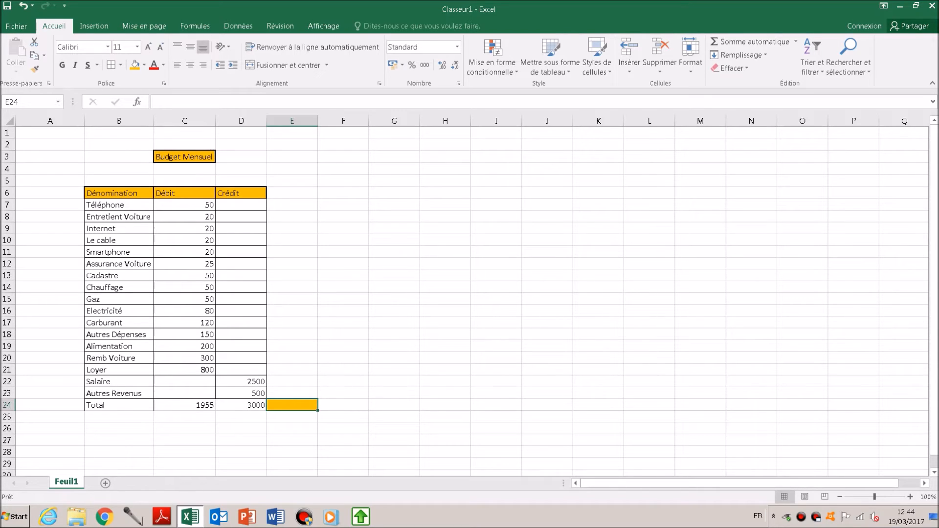
pyautogui.write('=')
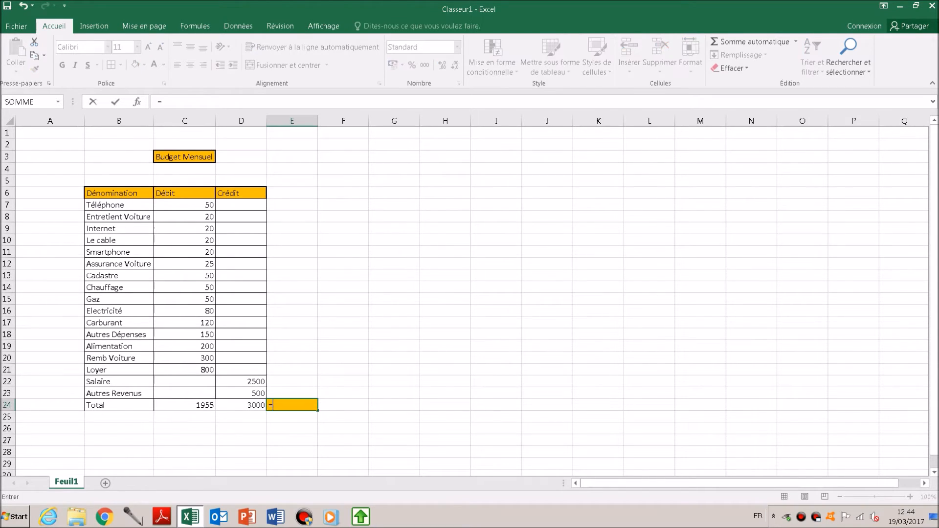
pyautogui.write('d24')
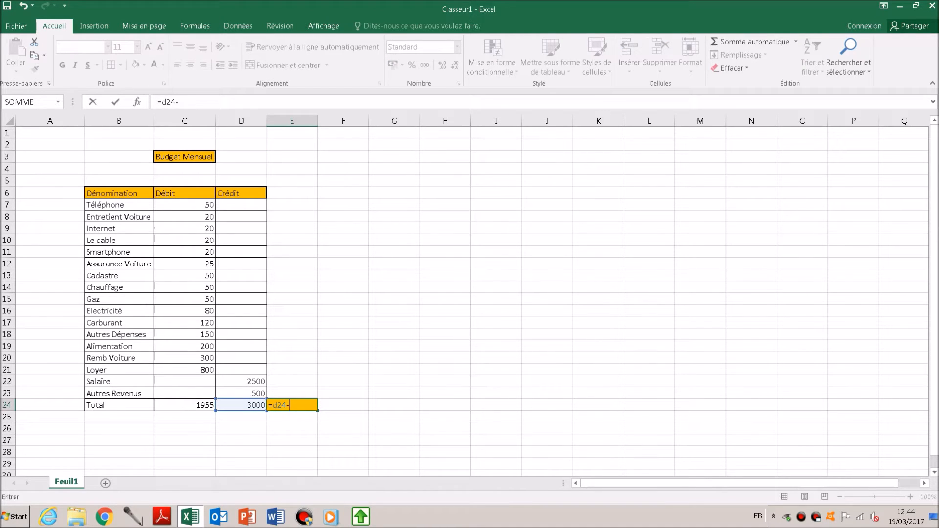
pyautogui.write('-c24')
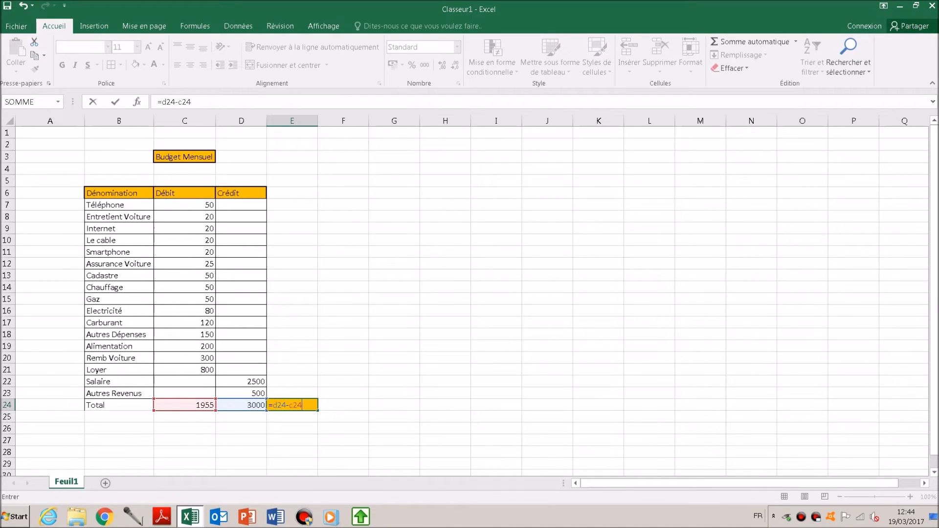
pyautogui.press('Return')
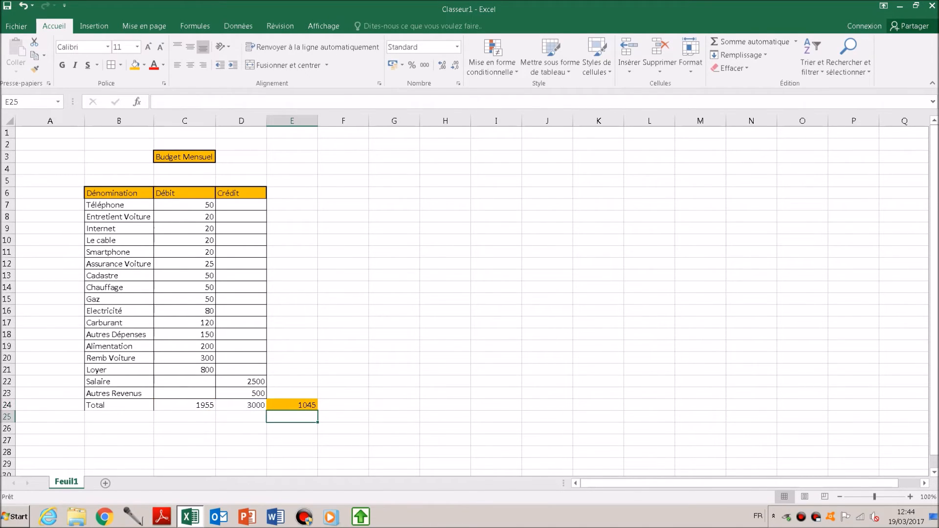
# Apply all borders to the total row B24:E24.
pyautogui.click(292, 405)
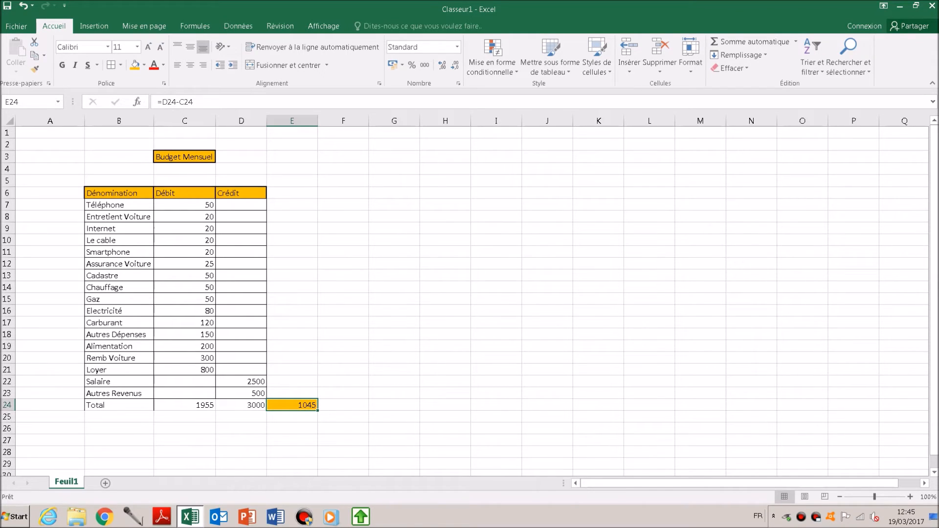
pyautogui.moveTo(119, 405); pyautogui.dragTo(241, 405)
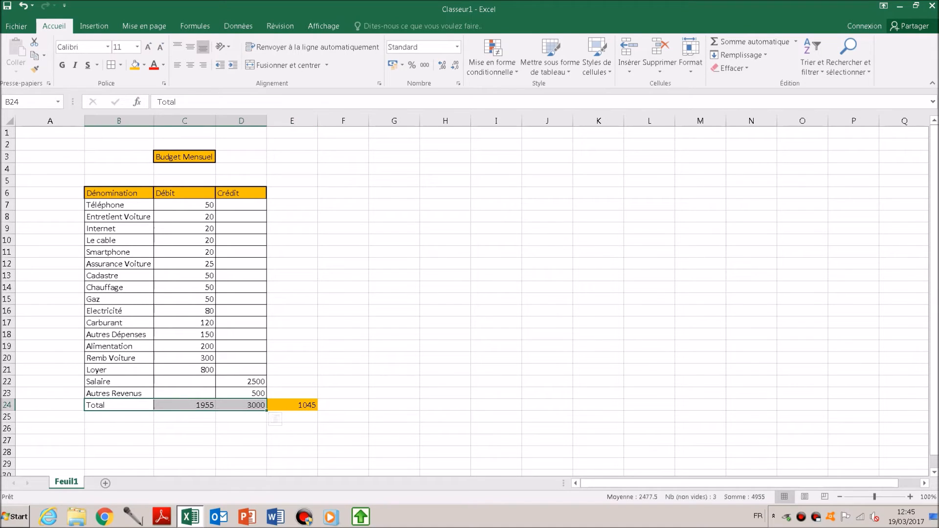
pyautogui.moveTo(119, 405); pyautogui.dragTo(292, 405)
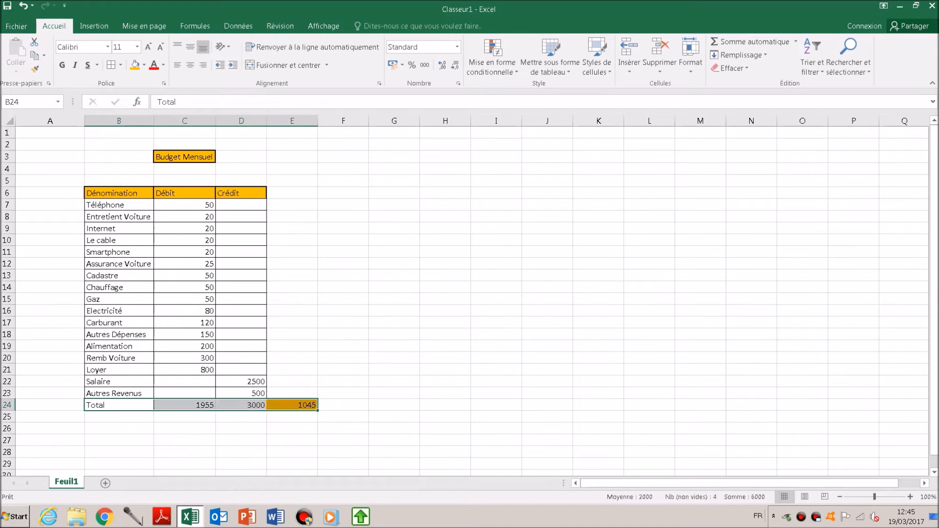
pyautogui.click(111, 65)
pyautogui.click(343, 405)
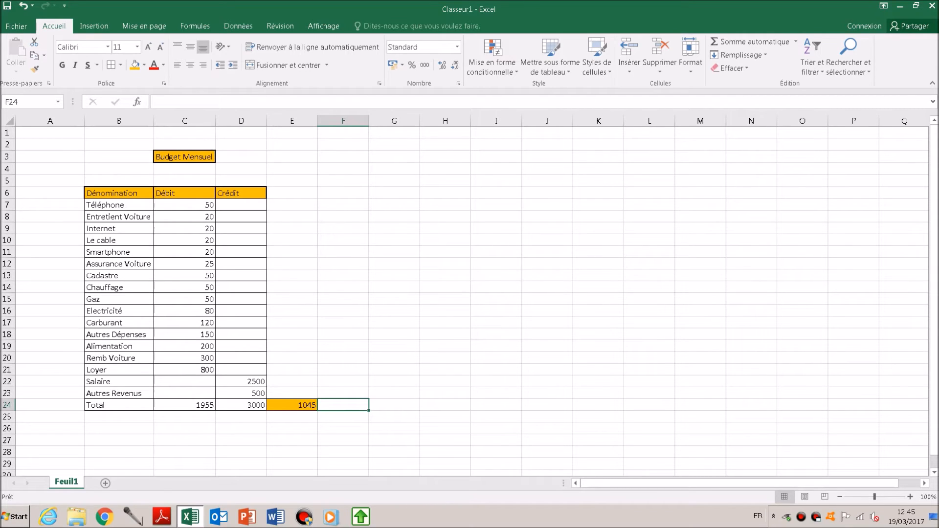
# Insert a blank row above the Chauffage row, at row 14 of the budget table.
pyautogui.click(292, 429)
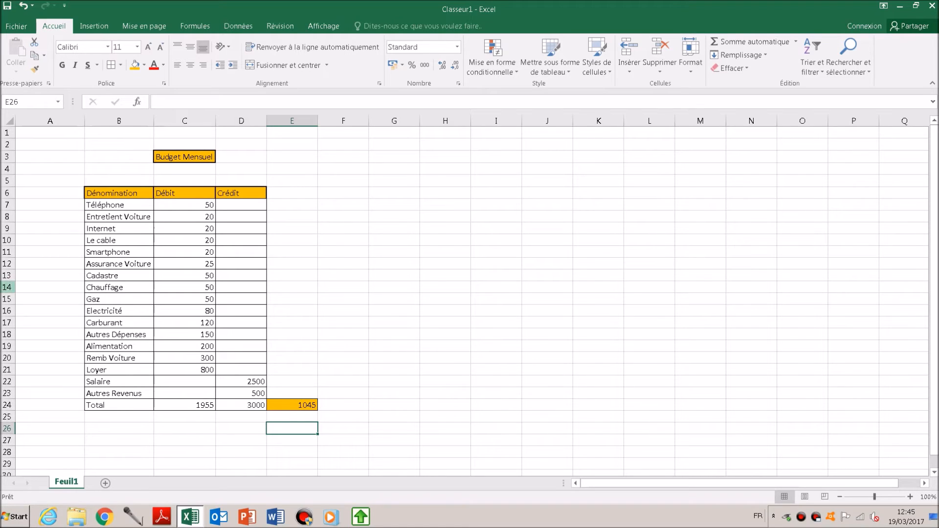
pyautogui.click(7, 288)
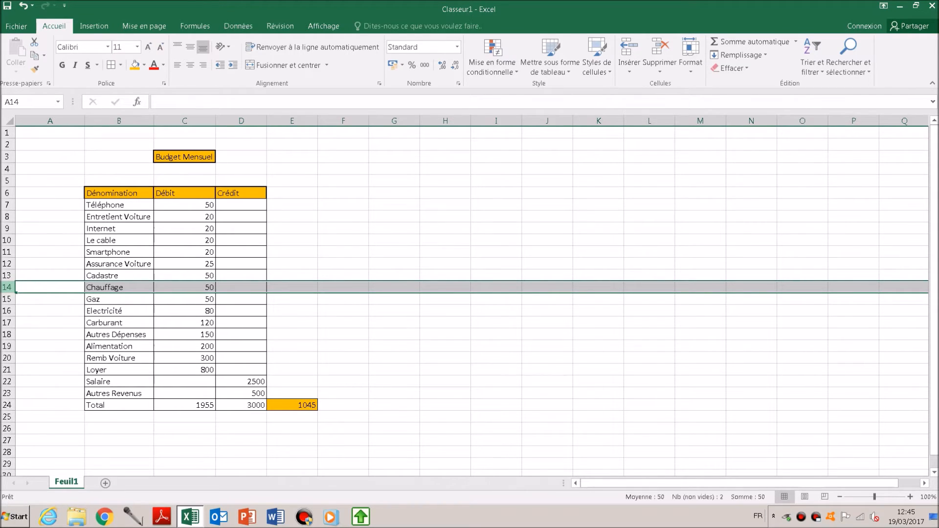
pyautogui.rightClick(9, 289)
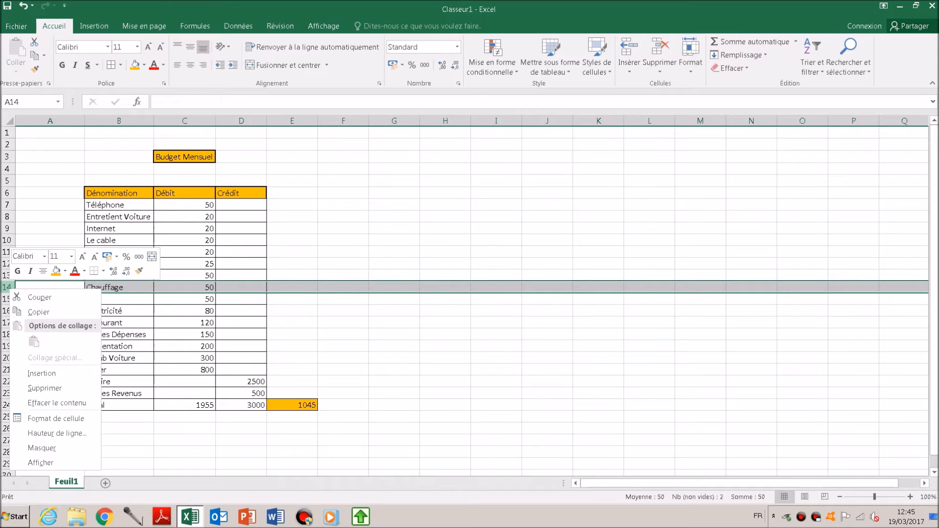
pyautogui.click(42, 374)
# Add the item "carburant moto" in B14 with a debit of 25 in C14.
pyautogui.click(119, 288)
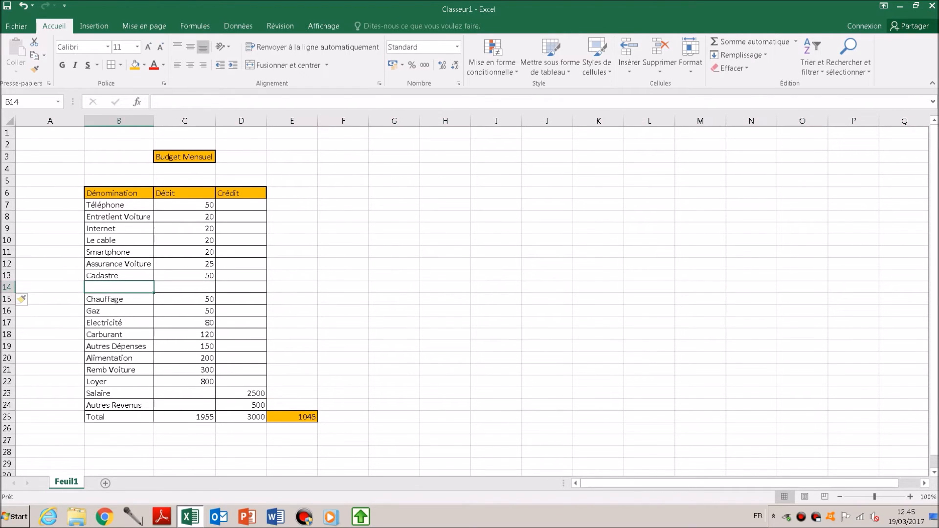
pyautogui.write('carburant')
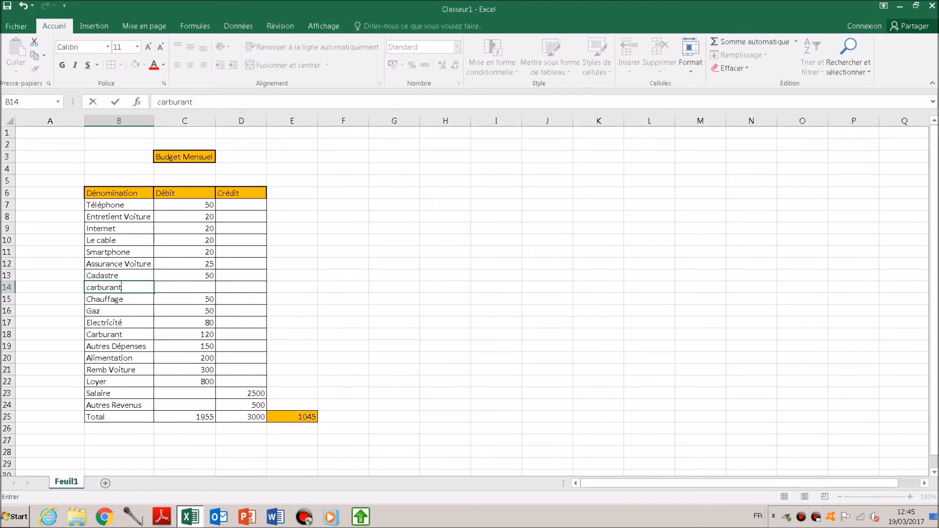
pyautogui.write(' moto')
pyautogui.press('Return')
pyautogui.press('Up')
pyautogui.press('Right')
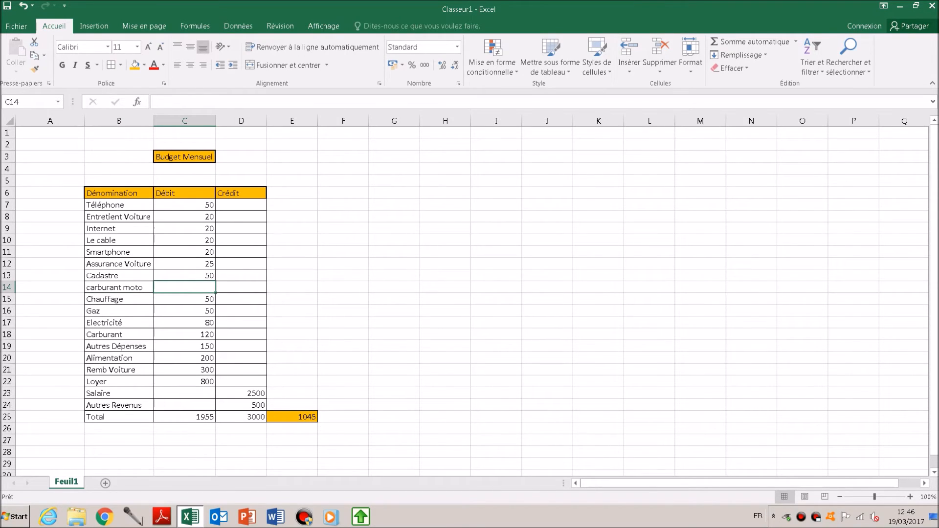
pyautogui.write('25')
pyautogui.press('Return')
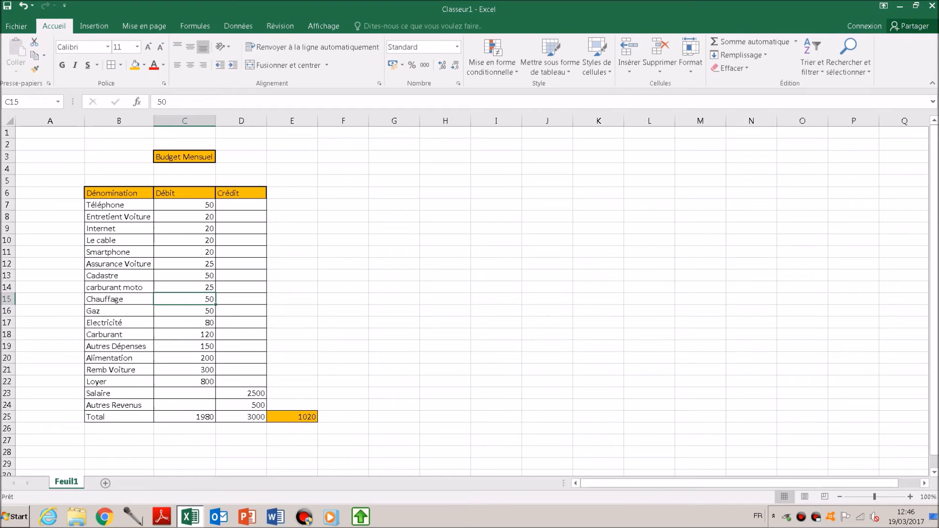
# Delete the entire Assurance Voiture row from the budget table.
pyautogui.click(7, 264)
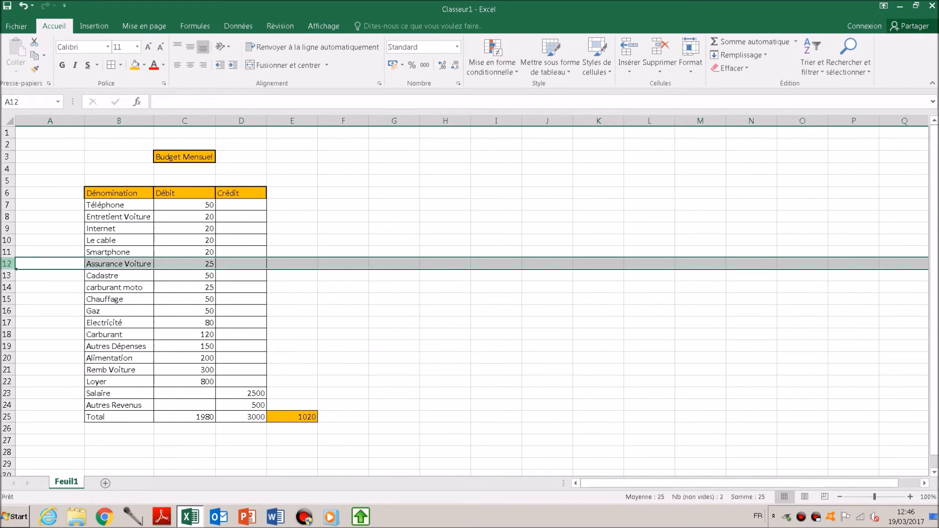
pyautogui.rightClick(7, 264)
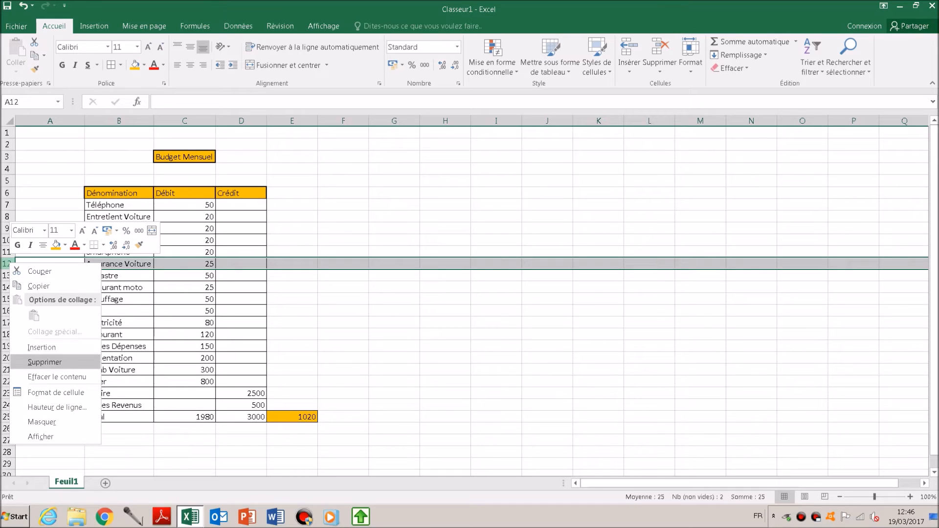
pyautogui.click(45, 362)
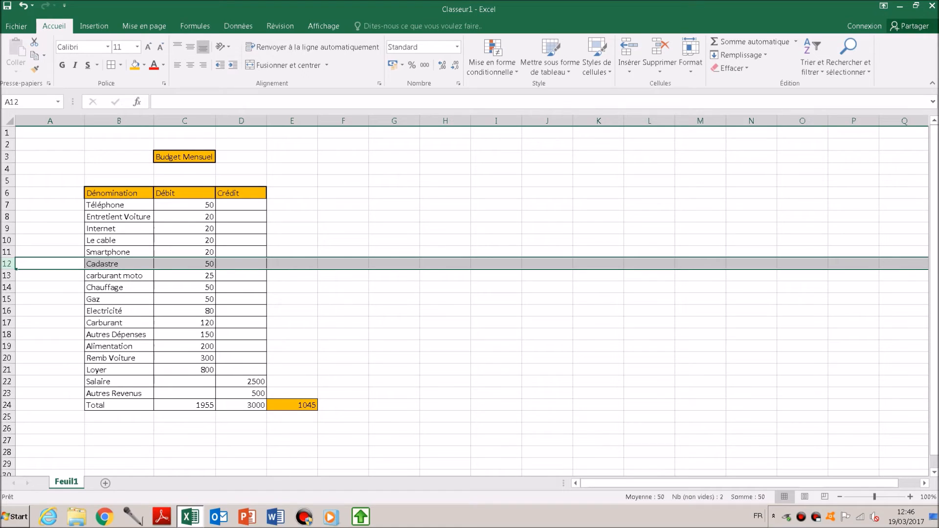
# Sort the range B6:D23 with headers by Dénomination, on values from A to Z.
pyautogui.moveTo(113, 193); pyautogui.dragTo(244, 393)
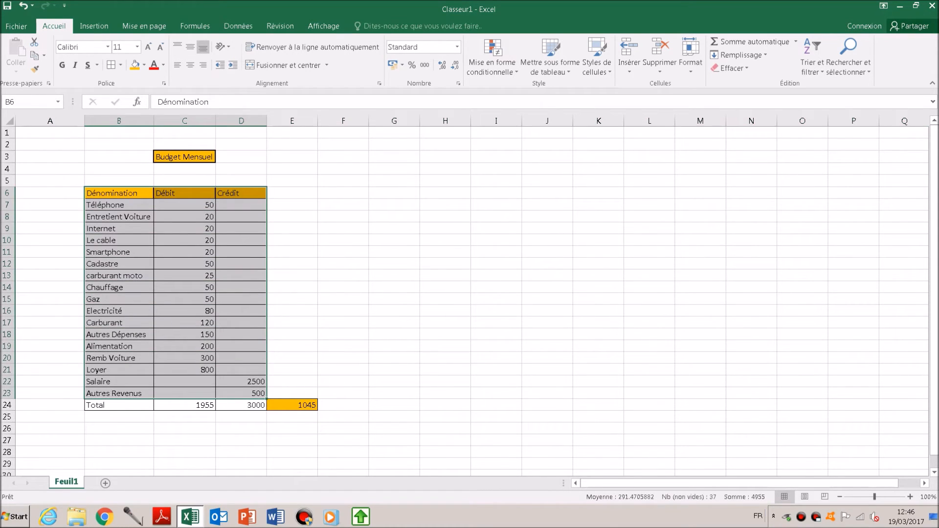
pyautogui.click(238, 26)
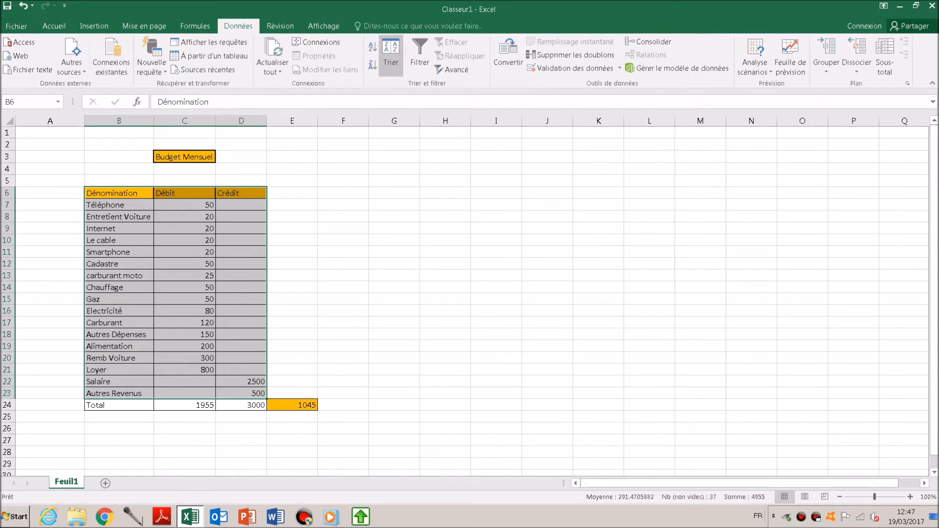
pyautogui.click(390, 55)
pyautogui.moveTo(293, 163); pyautogui.dragTo(339, 149)
pyautogui.click(280, 195)
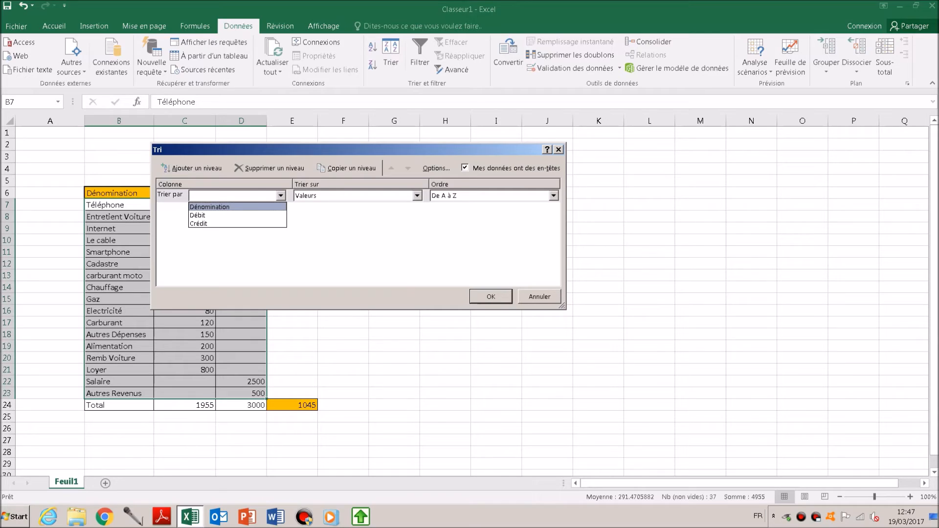
pyautogui.click(210, 207)
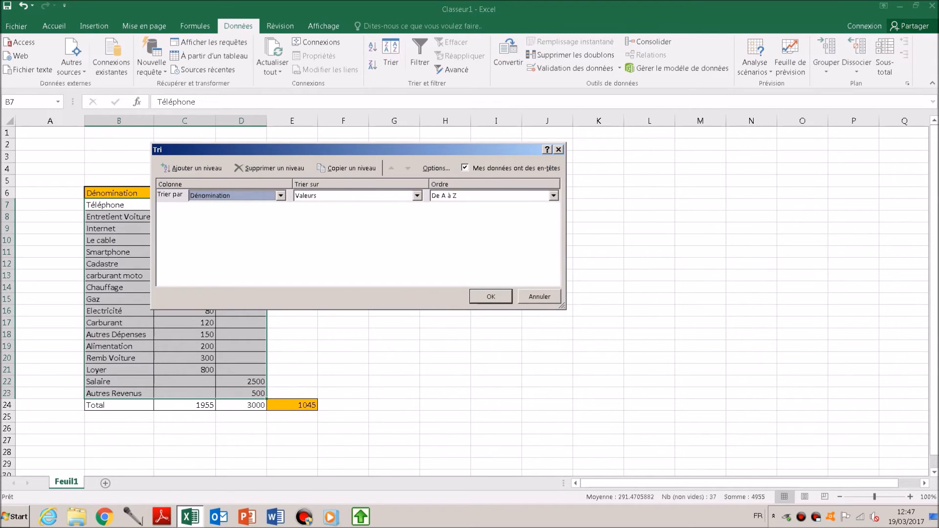
pyautogui.press('Return')
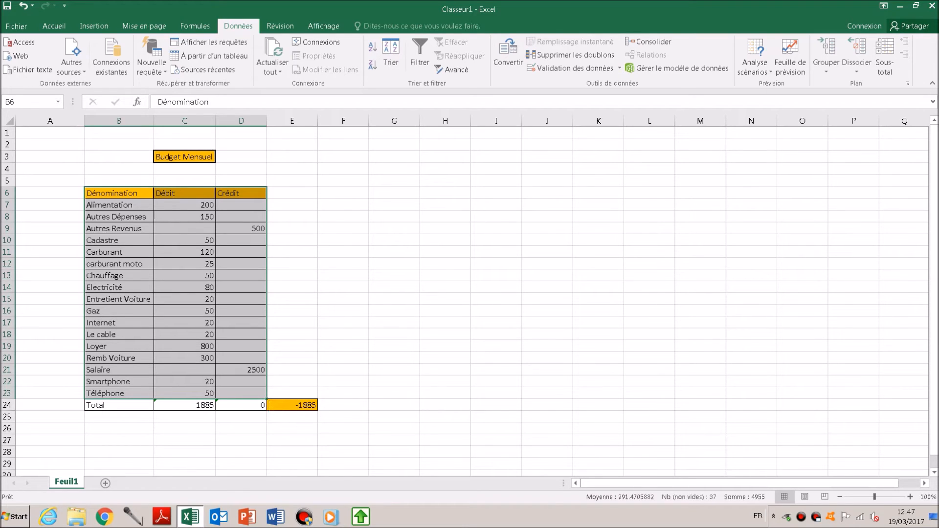
# Examine where the credit amounts sit in column D and which ranges the total formulas in row 24 cover.
pyautogui.click(241, 370)
pyautogui.click(241, 229)
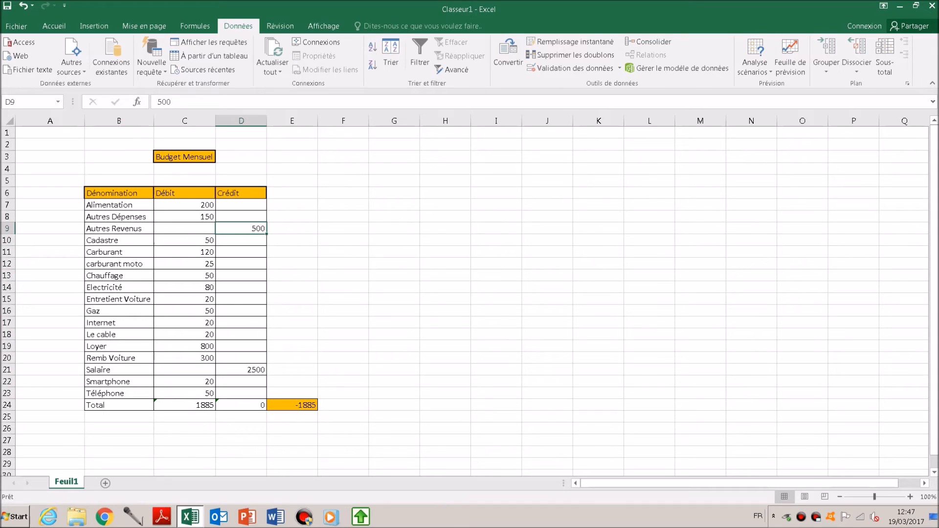
pyautogui.click(241, 371)
pyautogui.click(241, 228)
pyautogui.click(241, 382)
pyautogui.click(241, 393)
pyautogui.click(241, 382)
pyautogui.click(241, 405)
pyautogui.click(241, 381)
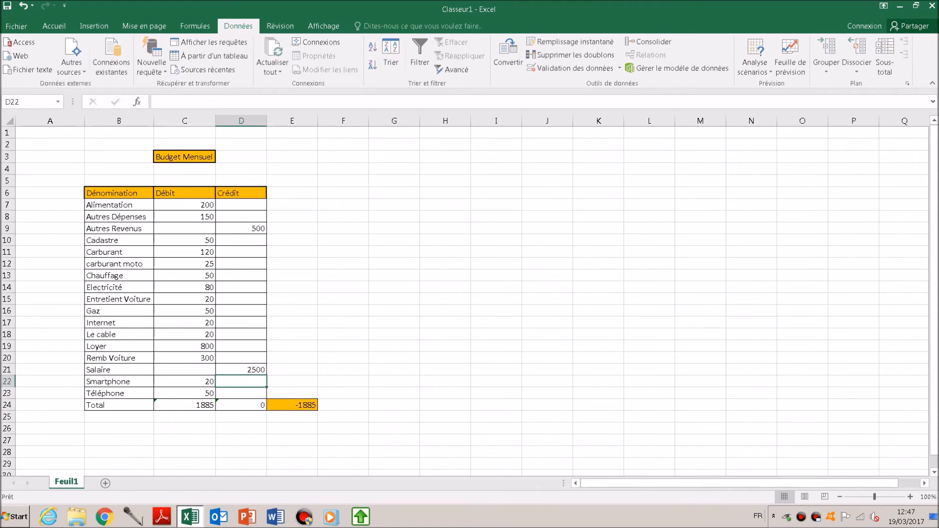
pyautogui.click(184, 405)
pyautogui.click(241, 405)
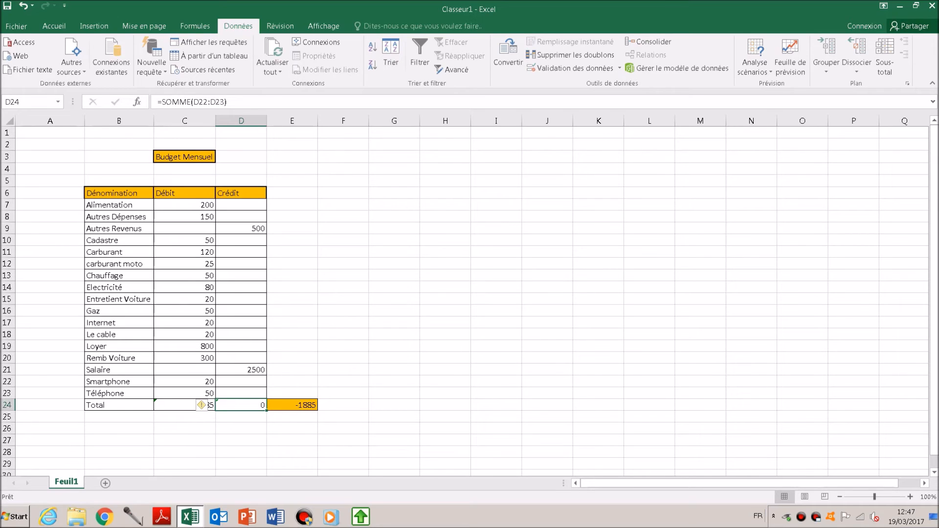
# Extend the debit total formula in C24 to =SOMME(C7:C23).
pyautogui.click(184, 405)
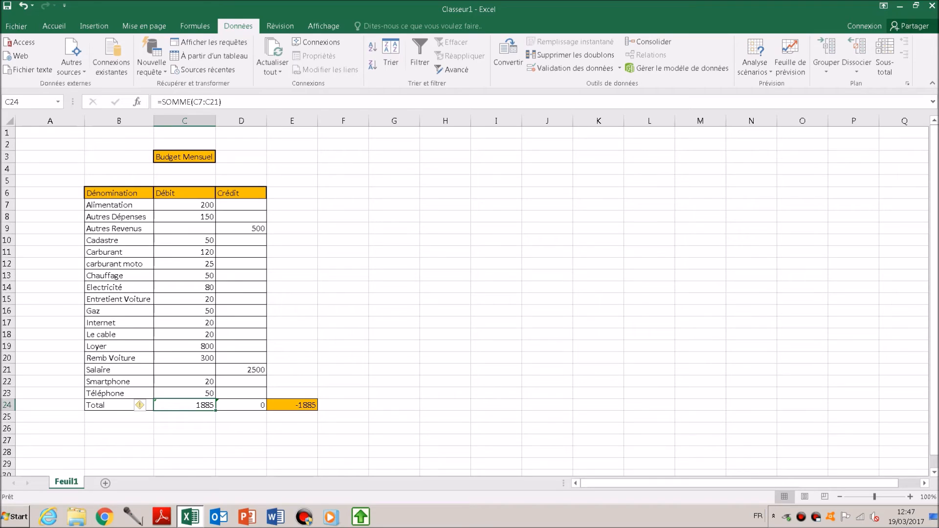
pyautogui.press('F2')
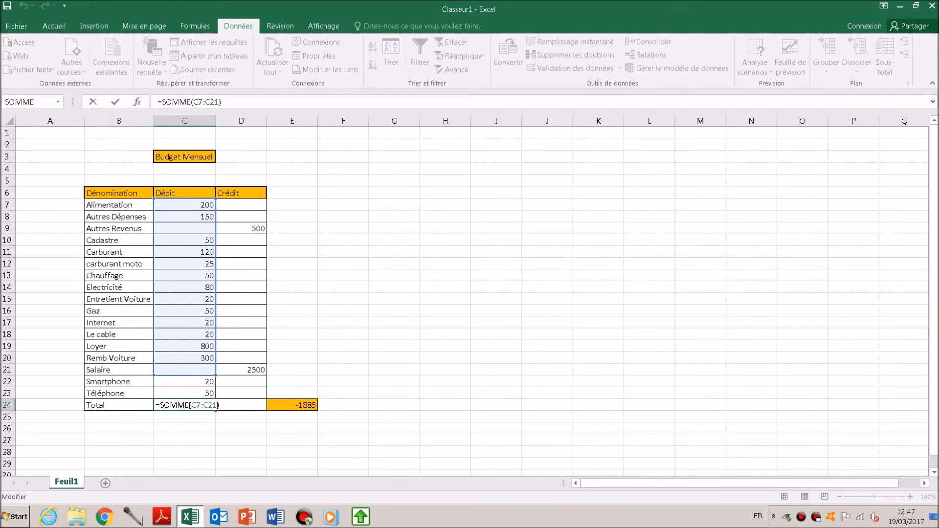
pyautogui.press('Left')
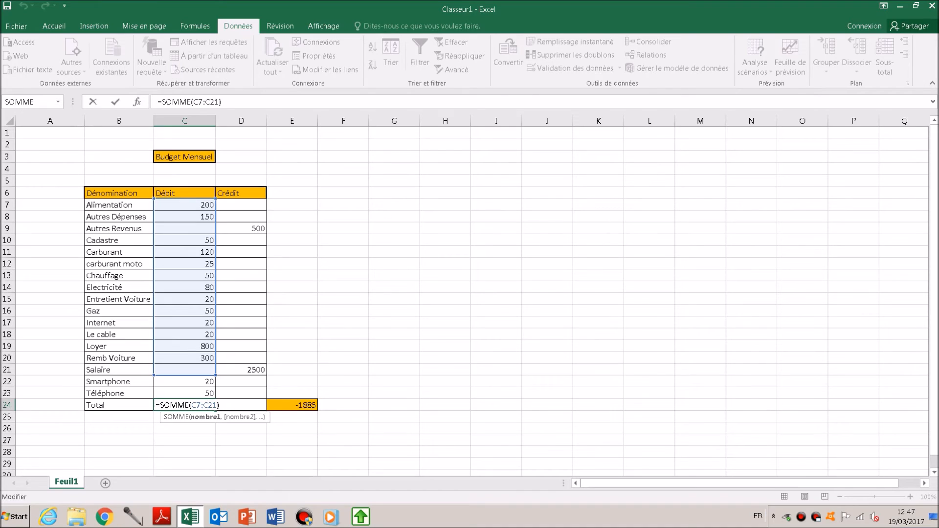
pyautogui.press('BackSpace')
pyautogui.press('BackSpace')
pyautogui.write('23')
pyautogui.press('Return')
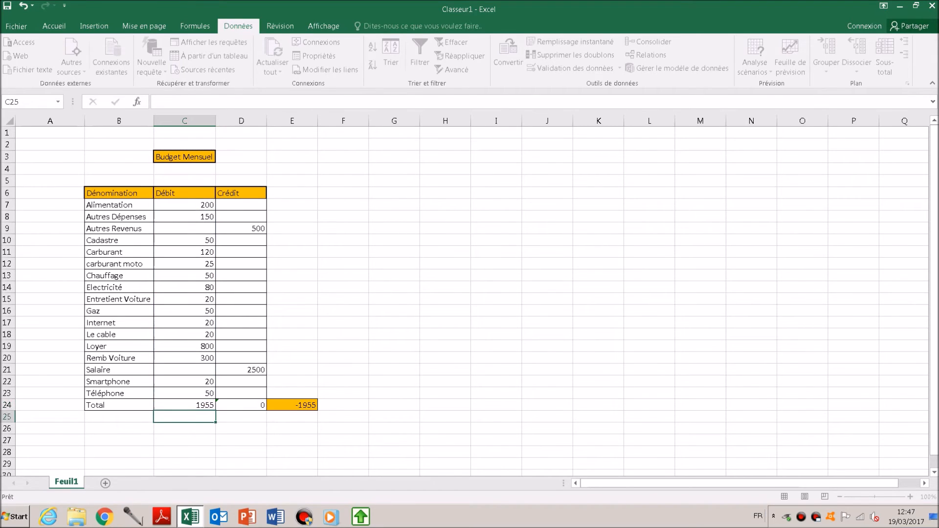
# Change the credit total formula in D24 to =SOMME(D7:D23).
pyautogui.press('Up')
pyautogui.press('Right')
pyautogui.press('BackSpace')
pyautogui.write('!d7:')
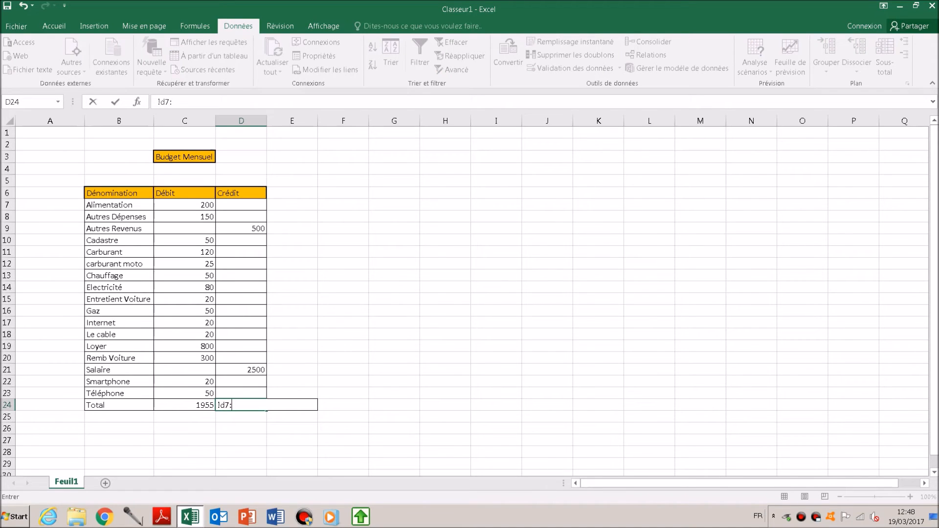
pyautogui.write('d23')
pyautogui.hotkey('ctrl', 'Return')
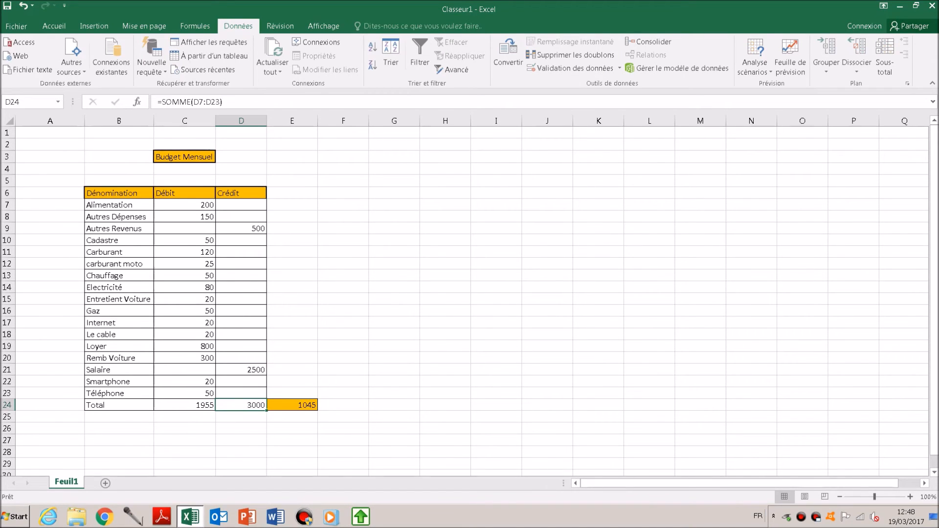
# Review the Crédit column from its total up to the header, and look over the whole budget table.
pyautogui.press('Up')
pyautogui.press('Up')
pyautogui.press('Up')
pyautogui.press('Up')
pyautogui.press('Up')
pyautogui.press('Up')
pyautogui.press('Up')
pyautogui.press('Up')
pyautogui.press('Up')
pyautogui.press('Up')
pyautogui.press('Up')
pyautogui.press('Up')
pyautogui.press('Up')
pyautogui.press('Up')
pyautogui.press('Up')
pyautogui.press('Up')
pyautogui.press('Up')
pyautogui.press('Up')
pyautogui.press('Down')
pyautogui.press('Down')
pyautogui.press('Down')
pyautogui.press('Down')
pyautogui.press('Down')
pyautogui.press('Down')
pyautogui.press('Down')
pyautogui.press('Down')
pyautogui.press('Down')
pyautogui.press('Down')
pyautogui.press('Down')
pyautogui.press('Down')
pyautogui.press('Down')
pyautogui.press('Down')
pyautogui.press('Down')
pyautogui.press('Down')
pyautogui.press('Down')
pyautogui.press('Down')
pyautogui.press('Home')
pyautogui.hotkey('ctrl', 'Home')
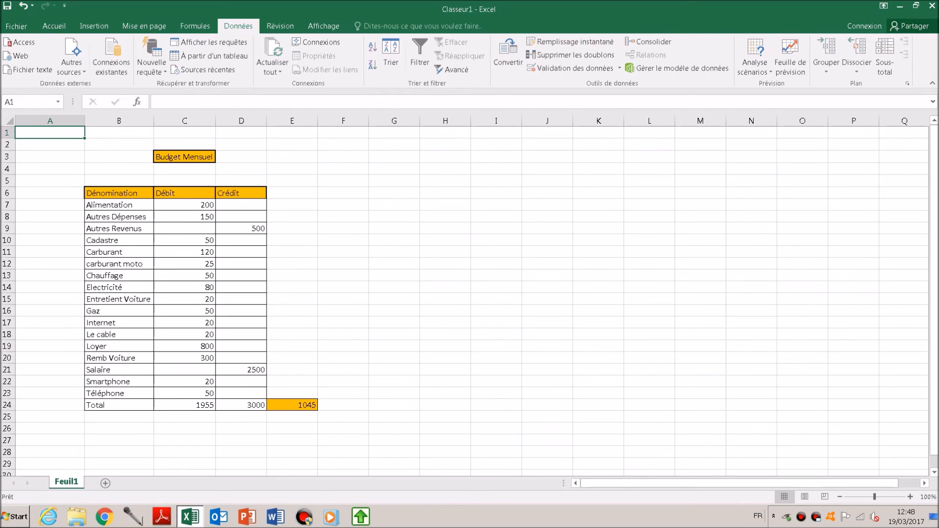
pyautogui.scroll(-5, 465, 269)
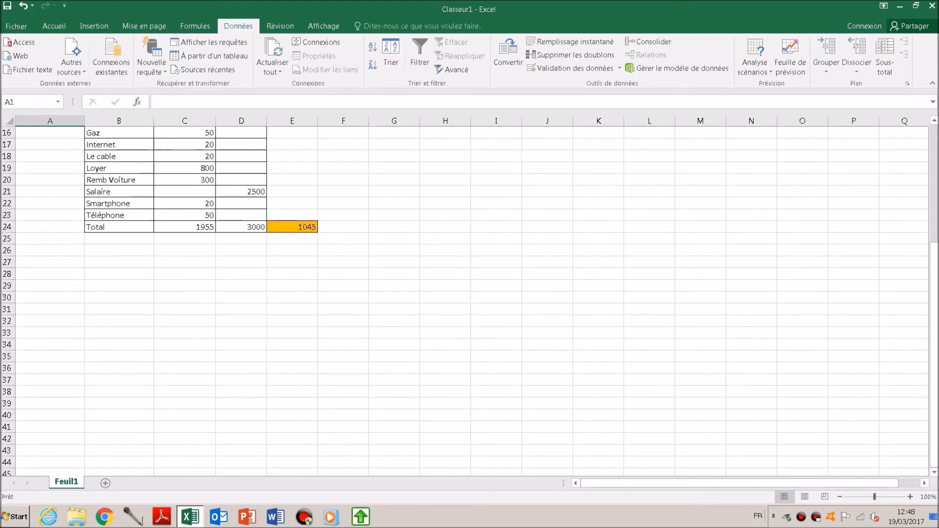
pyautogui.scroll(5, 464, 269)
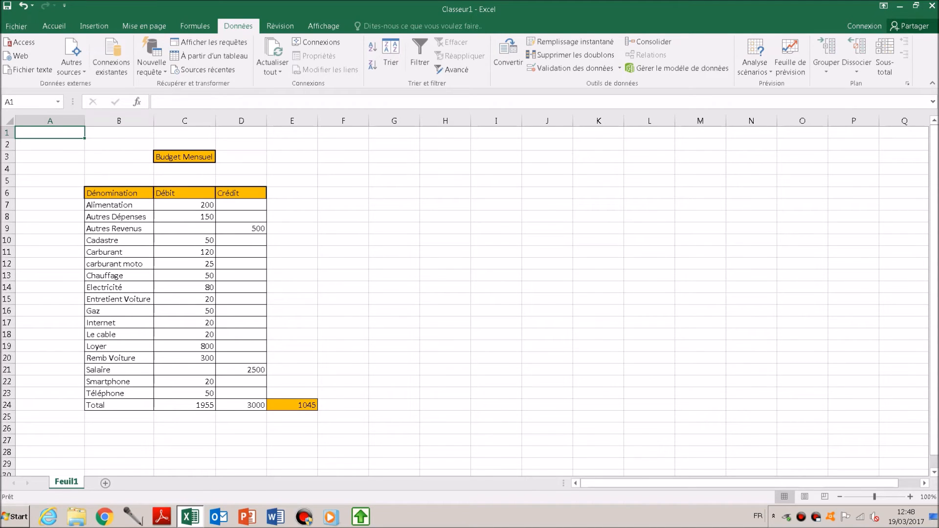
# Print one copy of the active sheet in portrait orientation.
pyautogui.click(16, 26)
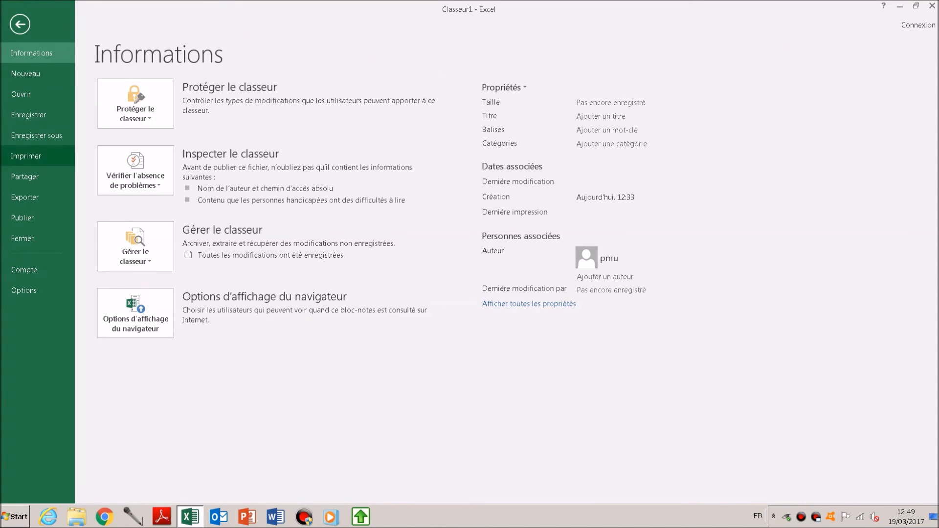
pyautogui.click(26, 155)
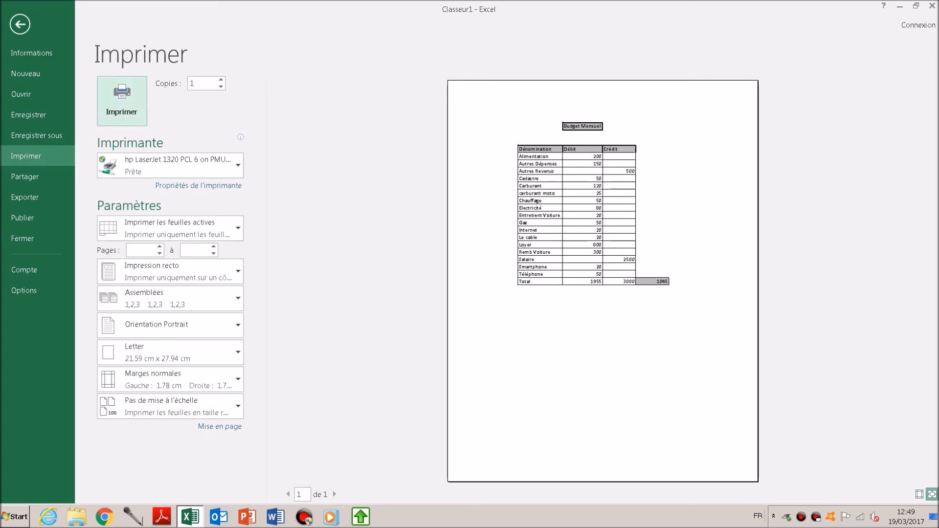
pyautogui.click(121, 101)
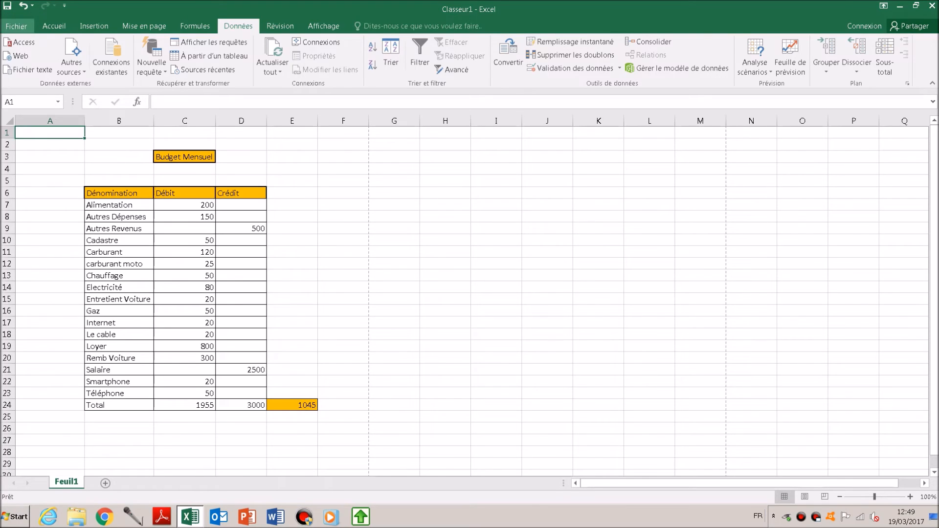
# Save the workbook in the Documents library under the file name budget.xlsx.
pyautogui.click(16, 26)
pyautogui.click(37, 115)
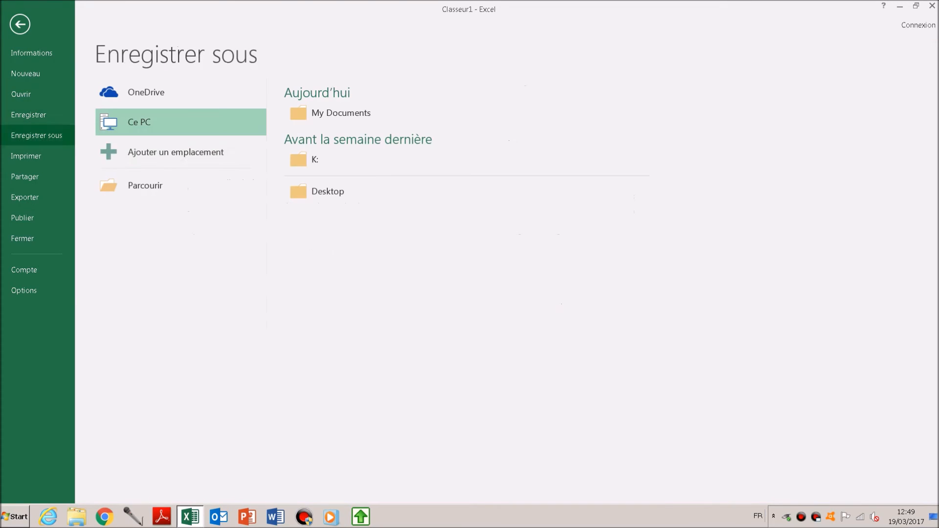
pyautogui.click(145, 186)
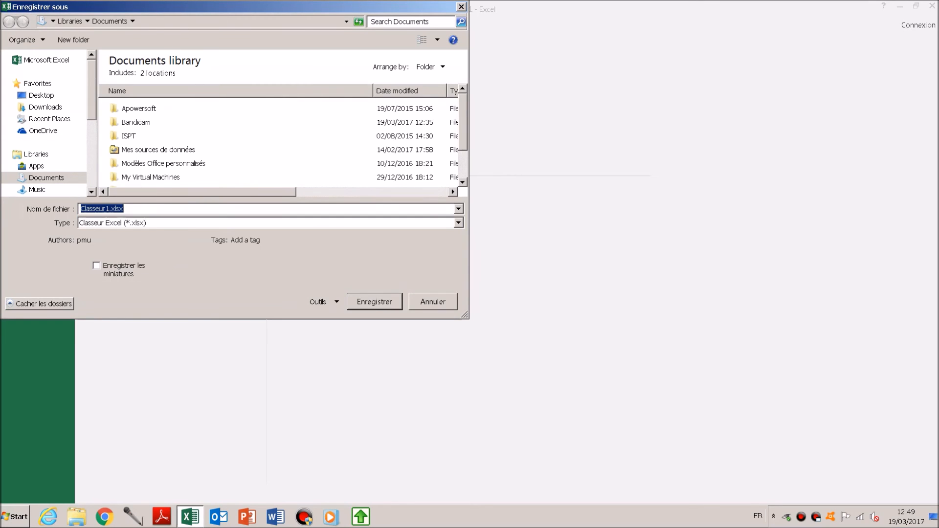
pyautogui.click(105, 209)
pyautogui.press('BackSpace')
pyautogui.press('BackSpace')
pyautogui.press('BackSpace')
pyautogui.press('BackSpace')
pyautogui.press('BackSpace')
pyautogui.press('BackSpace')
pyautogui.press('BackSpace')
pyautogui.press('BackSpace')
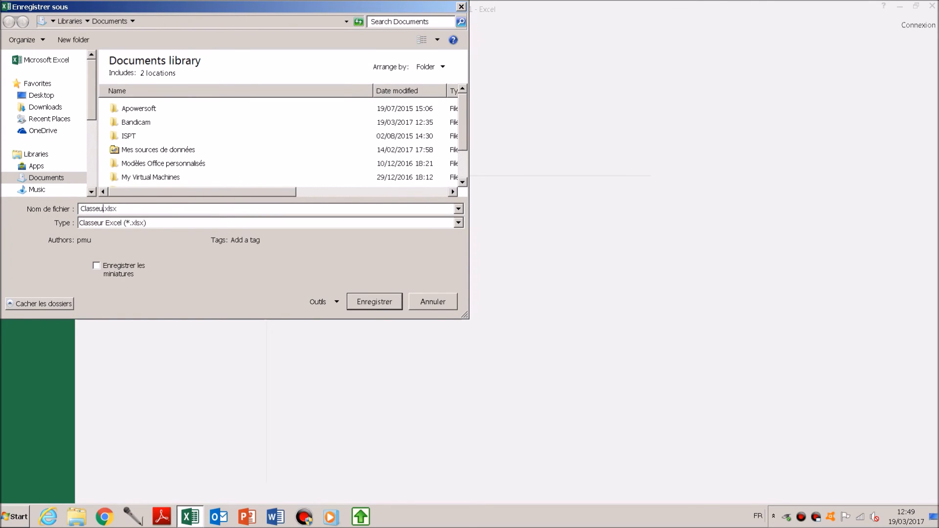
pyautogui.press('BackSpace')
pyautogui.write('budget')
pyautogui.press('Return')
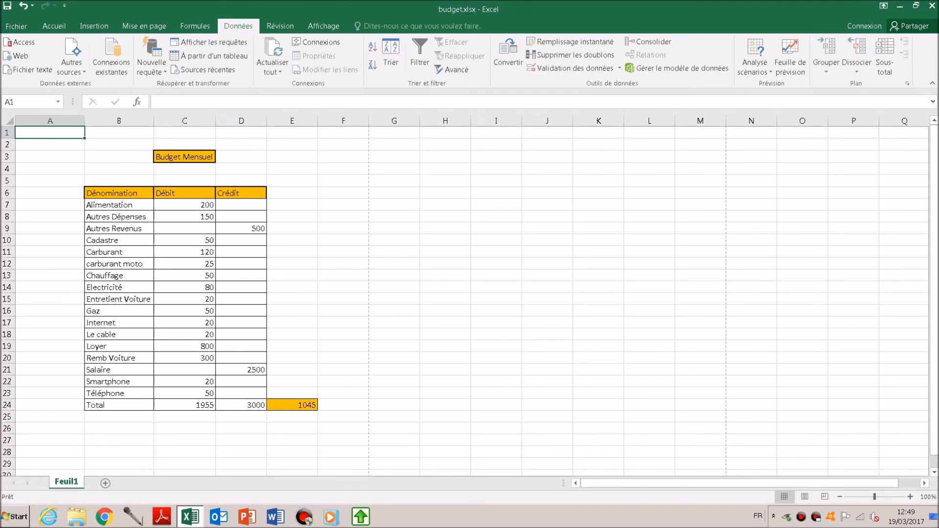
# Try the formulas =10+20, =10-20, =10/20 and =10*20 one after another in F4, and clear the cell.
pyautogui.click(53, 26)
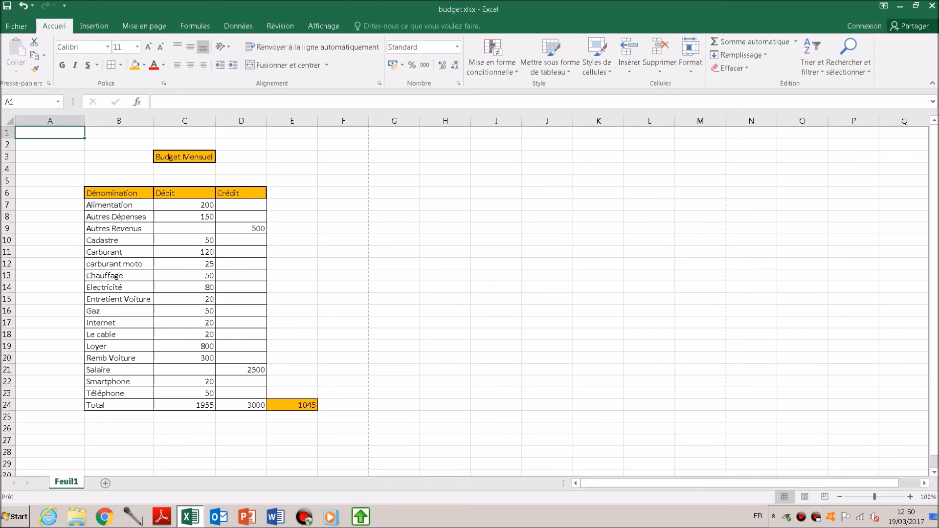
pyautogui.click(343, 169)
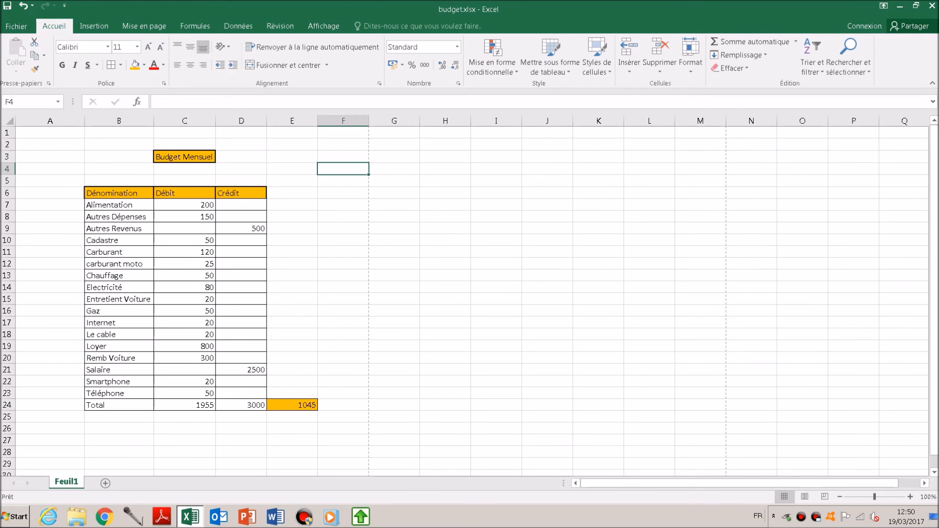
pyautogui.write('=')
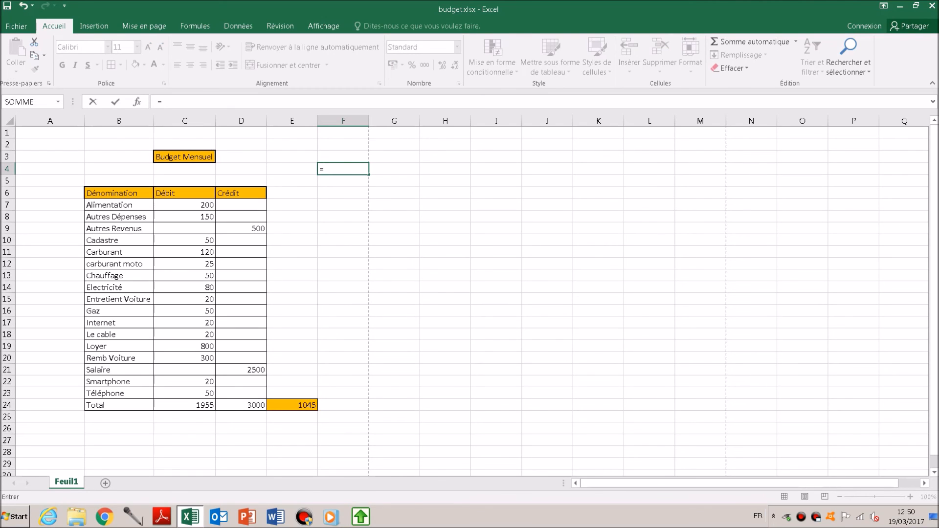
pyautogui.write('10+20')
pyautogui.press('BackSpace')
pyautogui.press('BackSpace')
pyautogui.press('BackSpace')
pyautogui.press('BackSpace')
pyautogui.write('0-20')
pyautogui.press('BackSpace')
pyautogui.press('BackSpace')
pyautogui.press('BackSpace')
pyautogui.write('/20')
pyautogui.press('BackSpace')
pyautogui.press('BackSpace')
pyautogui.press('BackSpace')
pyautogui.press('BackSpace')
pyautogui.write('0*20')
pyautogui.press('Return')
pyautogui.press('Up')
pyautogui.press('Delete')
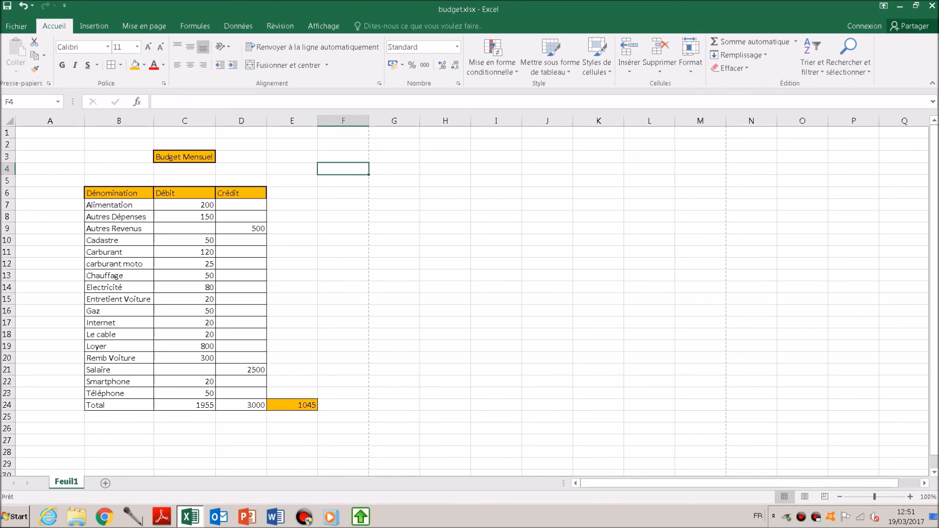